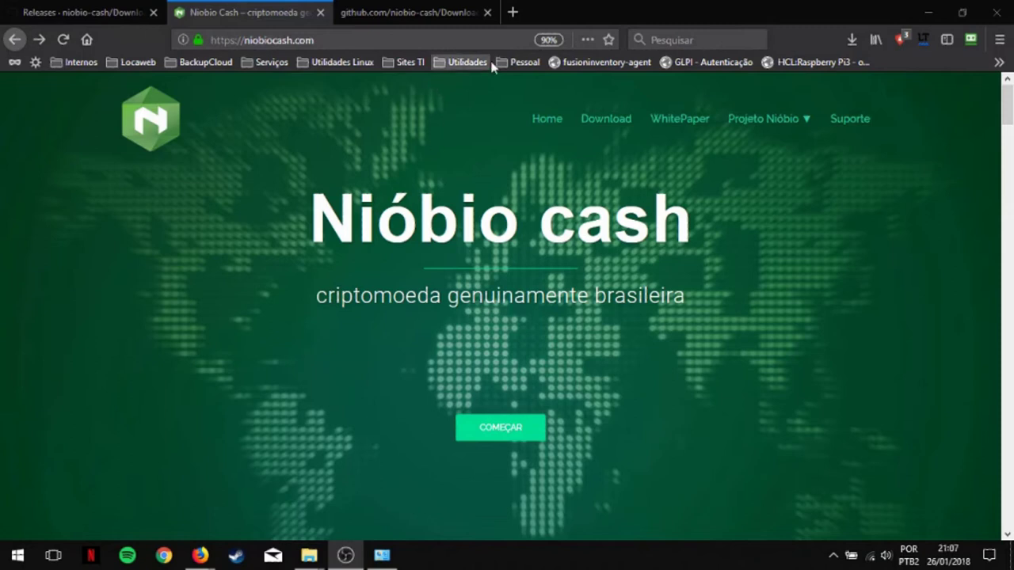
Step: Scroll the niobiocash.com home page down to the Windows, Mac and Linux wallet downloads
{"action": "scroll", "coordinate": [759, 208], "scroll_direction": "down", "scroll_amount": 10}
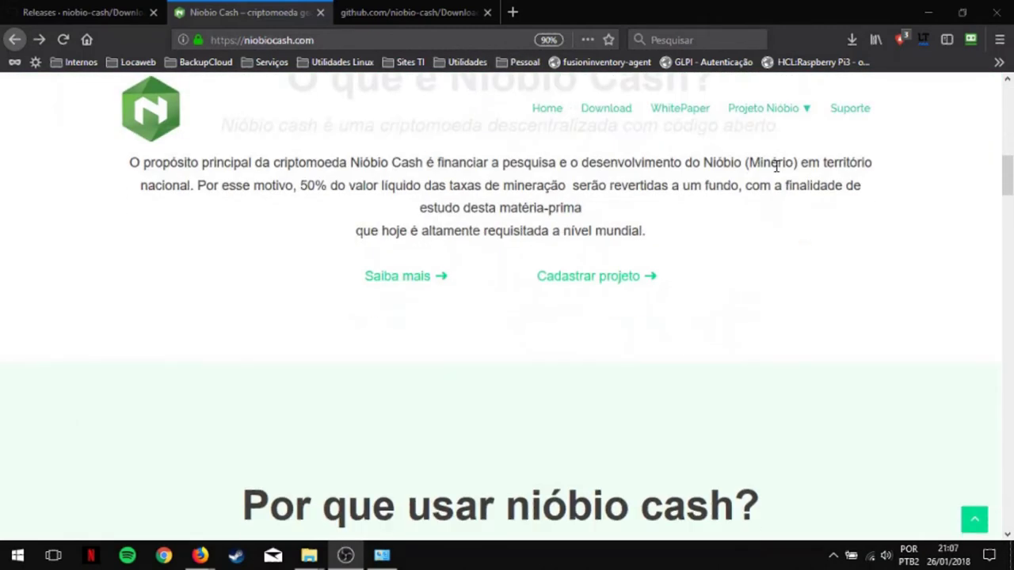
{"action": "scroll", "coordinate": [713, 281], "scroll_direction": "down", "scroll_amount": 5}
{"action": "scroll", "coordinate": [697, 269], "scroll_direction": "down", "scroll_amount": 15}
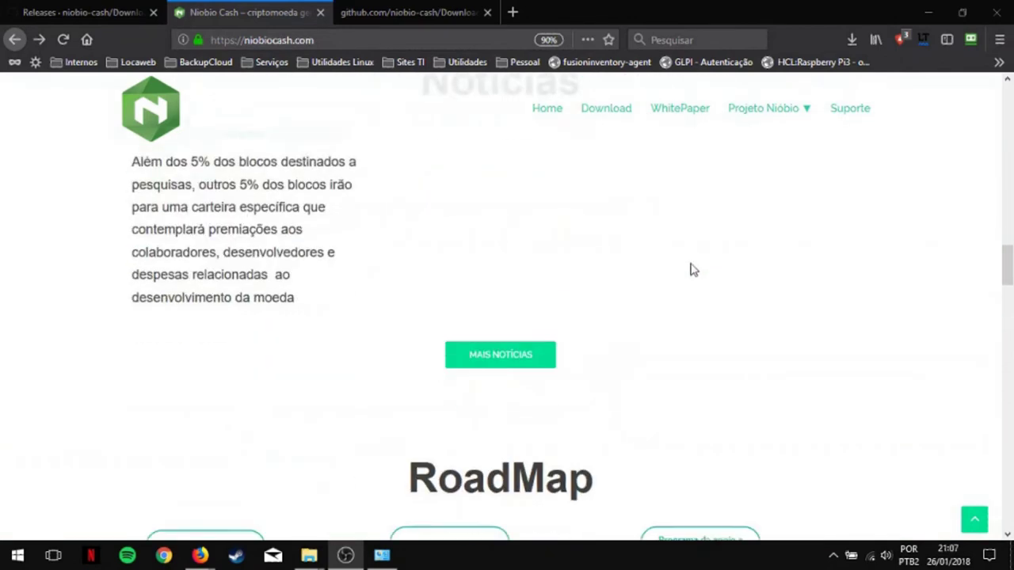
{"action": "scroll", "coordinate": [626, 234], "scroll_direction": "up", "scroll_amount": 3}
{"action": "scroll", "coordinate": [602, 301], "scroll_direction": "down", "scroll_amount": 3}
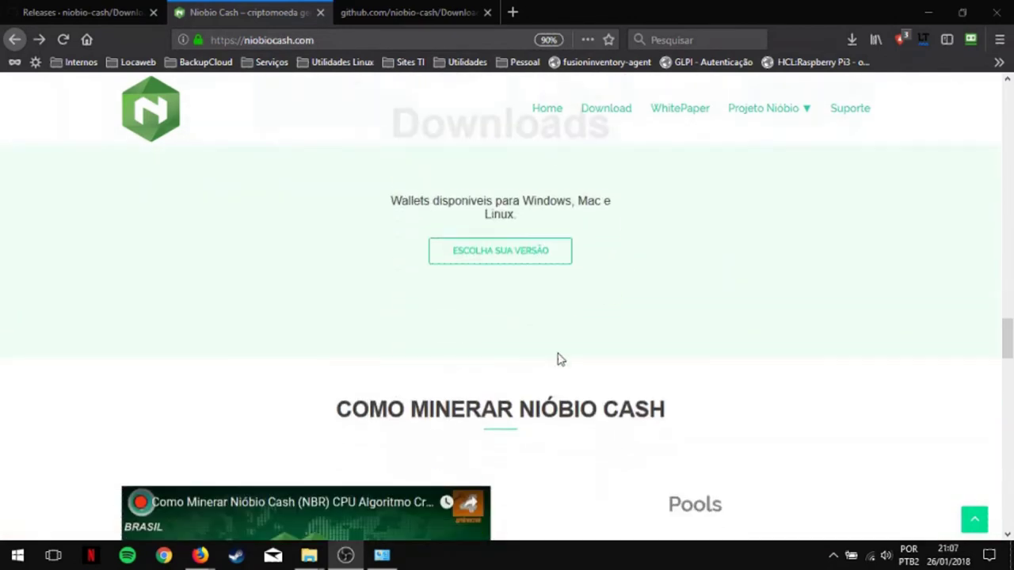
Step: Open the wallet download link in a new tab, close the duplicate, and switch to the niobio-cash releases tab
{"action": "middle_click", "coordinate": [484, 265]}
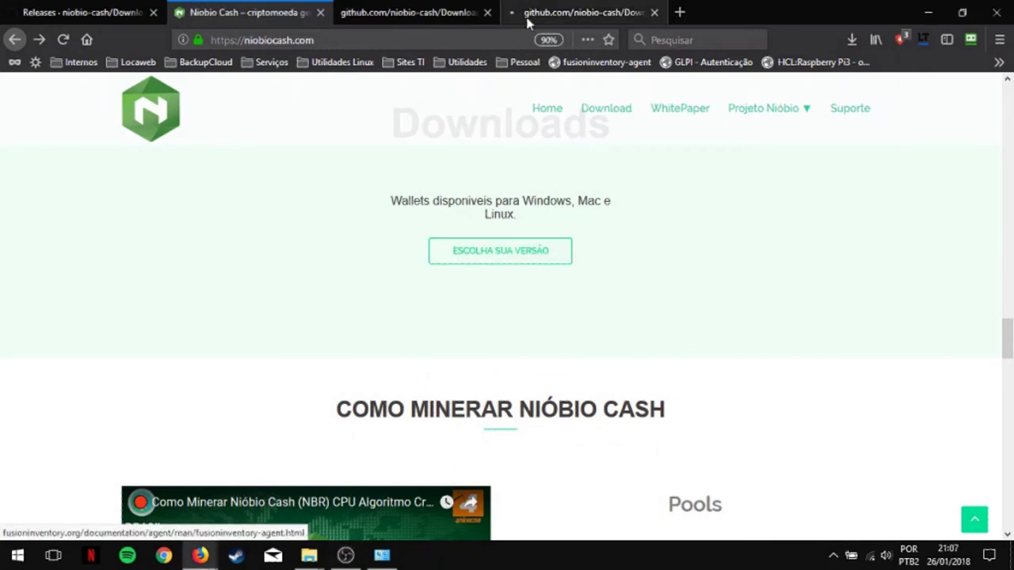
{"action": "left_click", "coordinate": [654, 12]}
{"action": "left_click", "coordinate": [410, 8]}
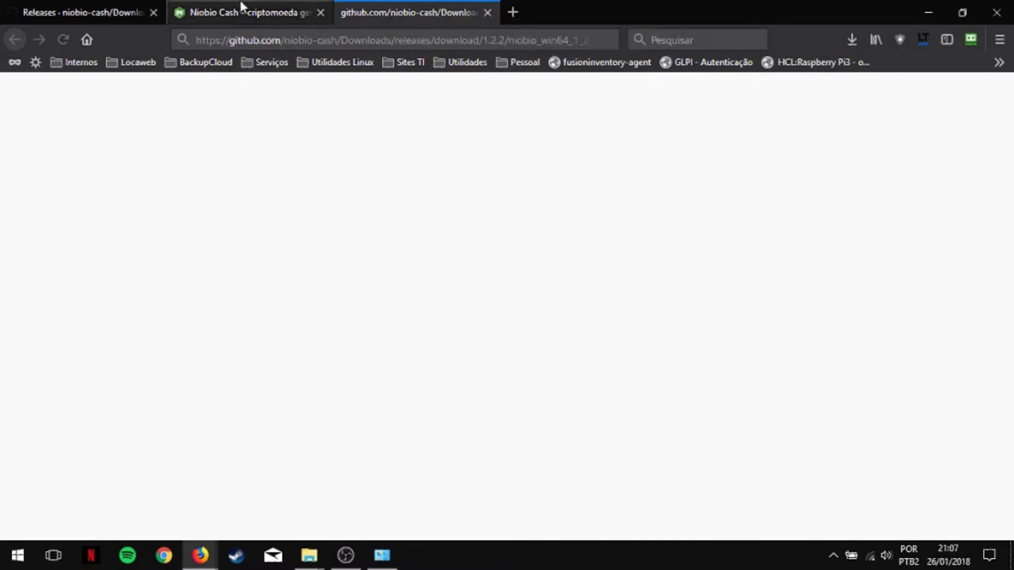
{"action": "left_click", "coordinate": [84, 12]}
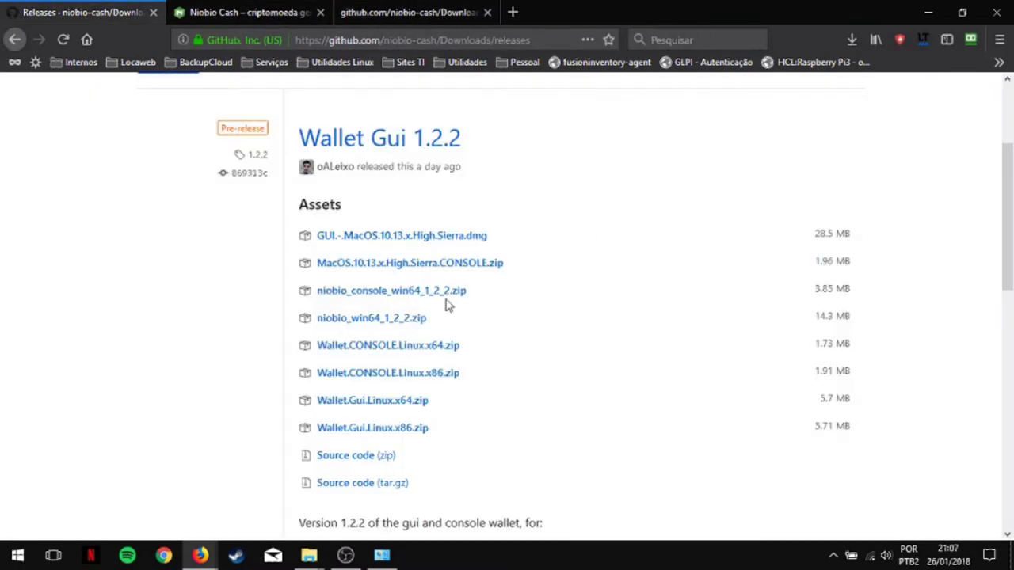
Step: Scroll the releases page to the Wallet Gui 1.2.2 assets list
{"action": "scroll", "coordinate": [552, 290], "scroll_direction": "up", "scroll_amount": 2}
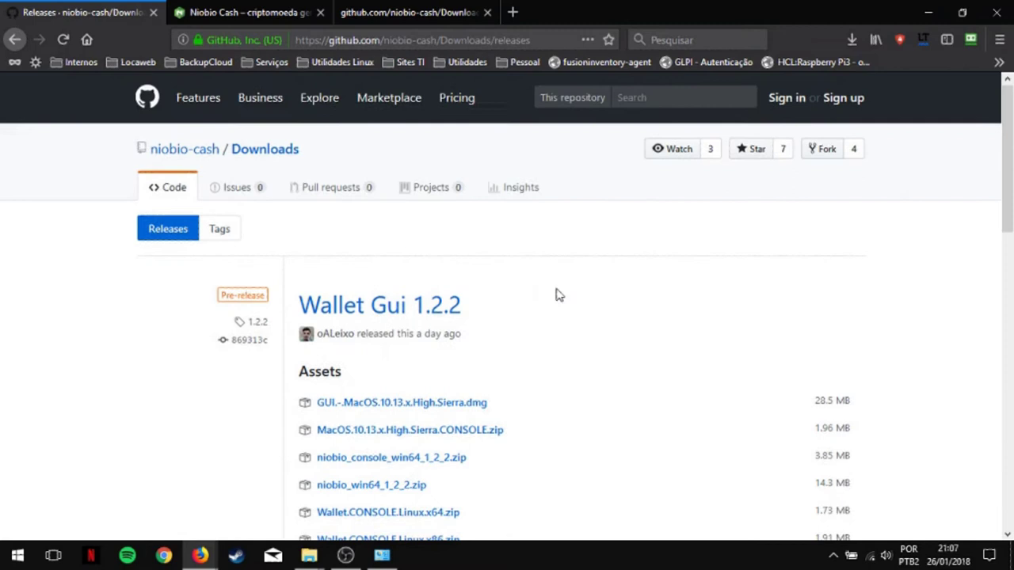
{"action": "scroll", "coordinate": [556, 292], "scroll_direction": "down", "scroll_amount": 3}
{"action": "scroll", "coordinate": [457, 220], "scroll_direction": "up", "scroll_amount": 3}
{"action": "scroll", "coordinate": [622, 322], "scroll_direction": "down", "scroll_amount": 5}
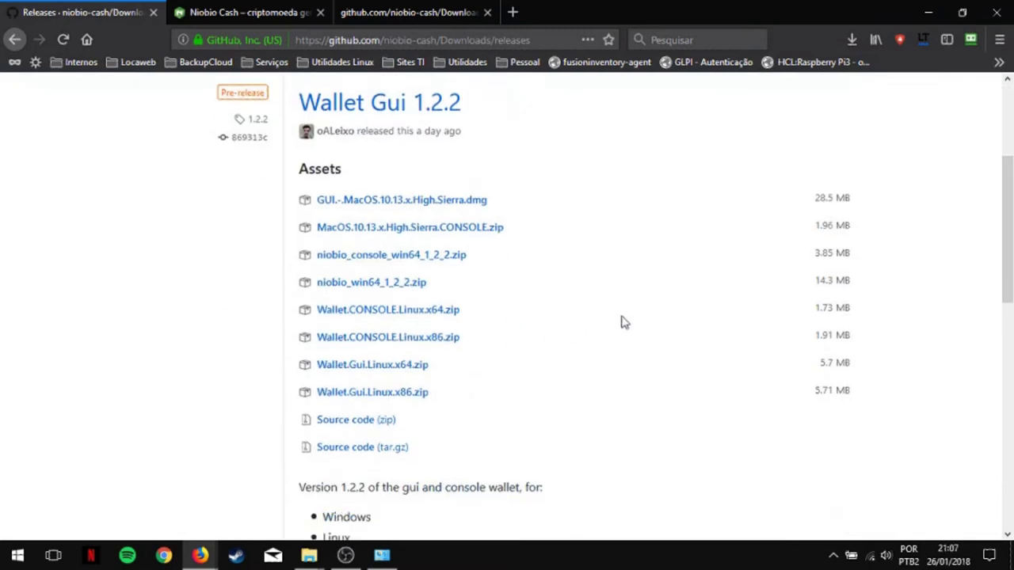
{"action": "scroll", "coordinate": [724, 414], "scroll_direction": "down", "scroll_amount": 4}
{"action": "scroll", "coordinate": [478, 310], "scroll_direction": "up", "scroll_amount": 4}
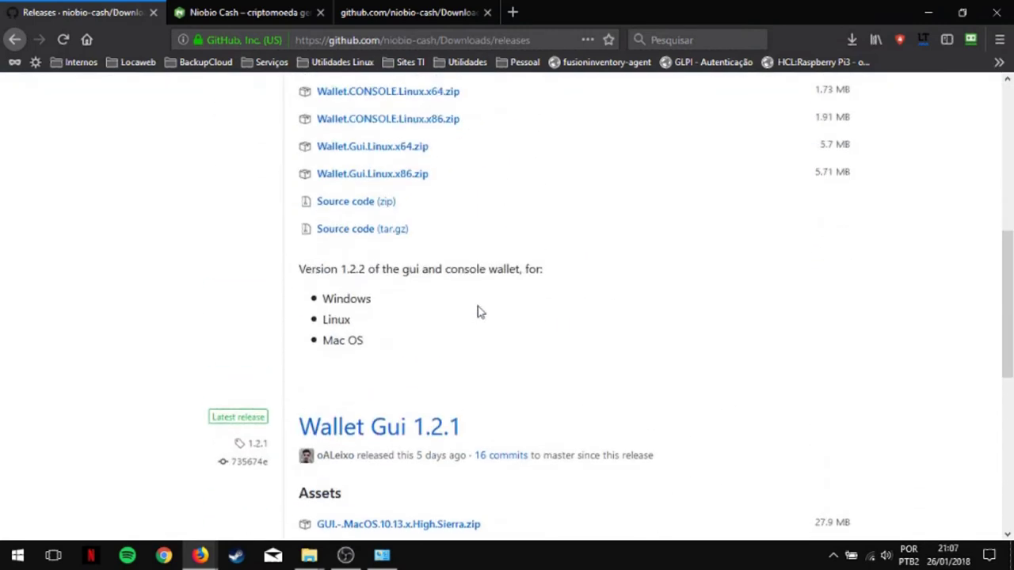
{"action": "scroll", "coordinate": [480, 311], "scroll_direction": "up", "scroll_amount": 2}
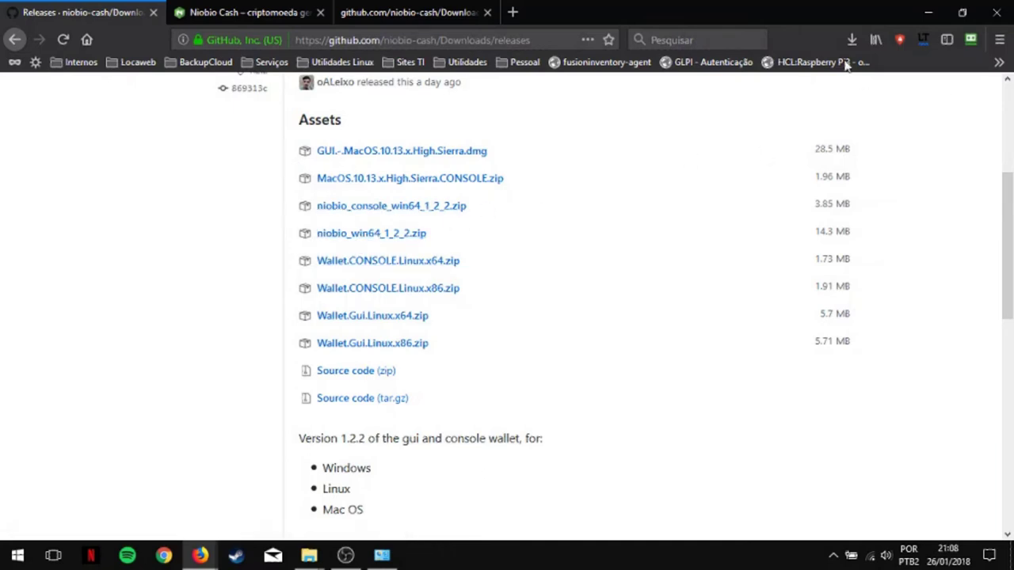
Step: Minimize Firefox and extract niobio_win64_1_2_2.zip into a niobio_win64_1_2_2 folder
{"action": "left_click", "coordinate": [930, 14]}
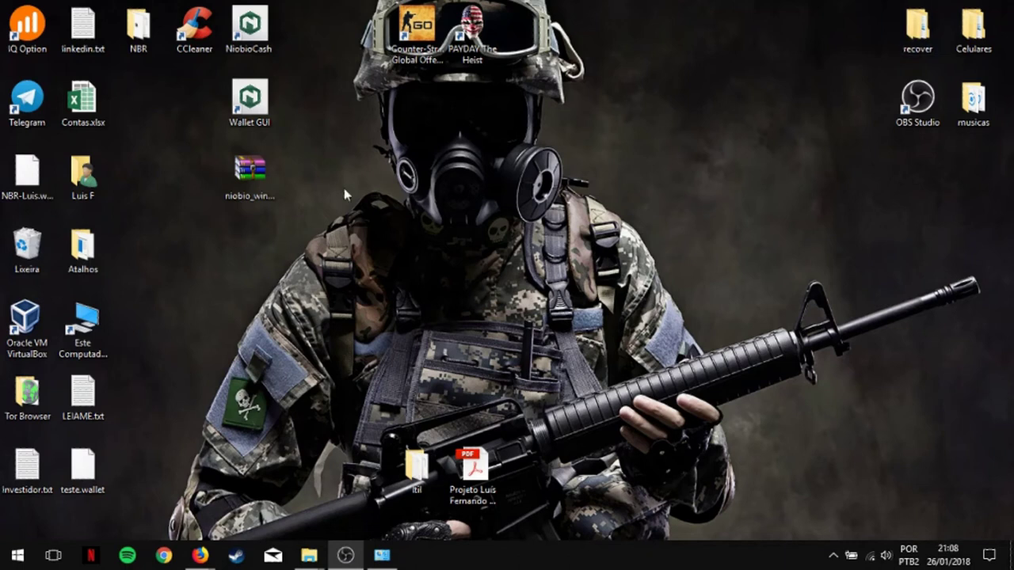
{"action": "left_click", "coordinate": [249, 178]}
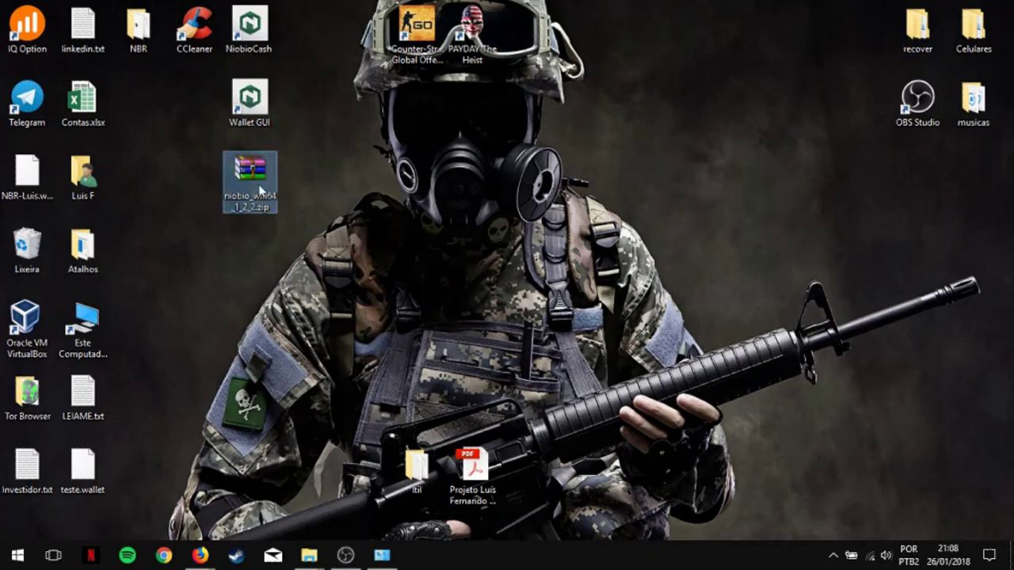
{"action": "right_click", "coordinate": [257, 187]}
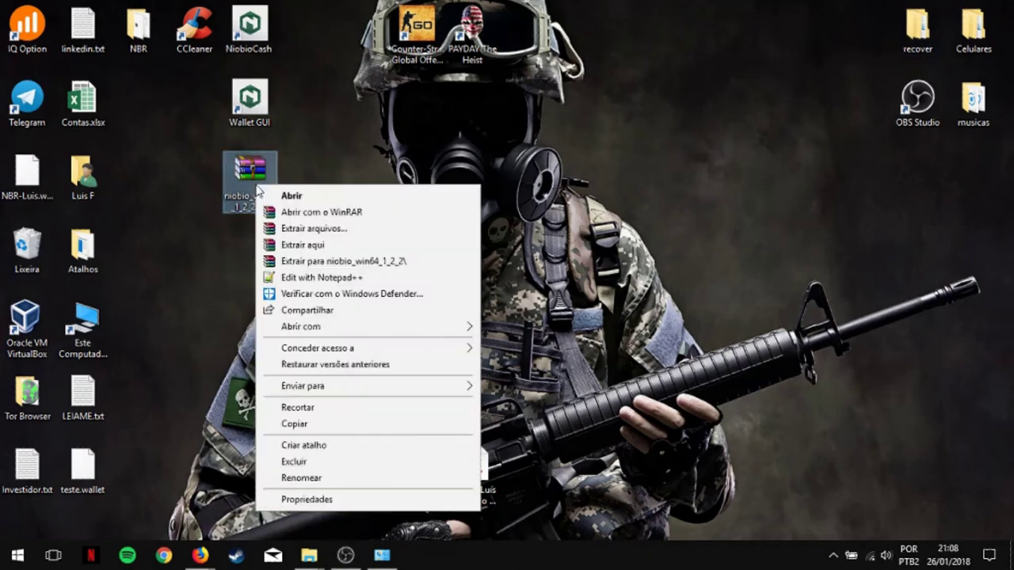
{"action": "left_click", "coordinate": [346, 266]}
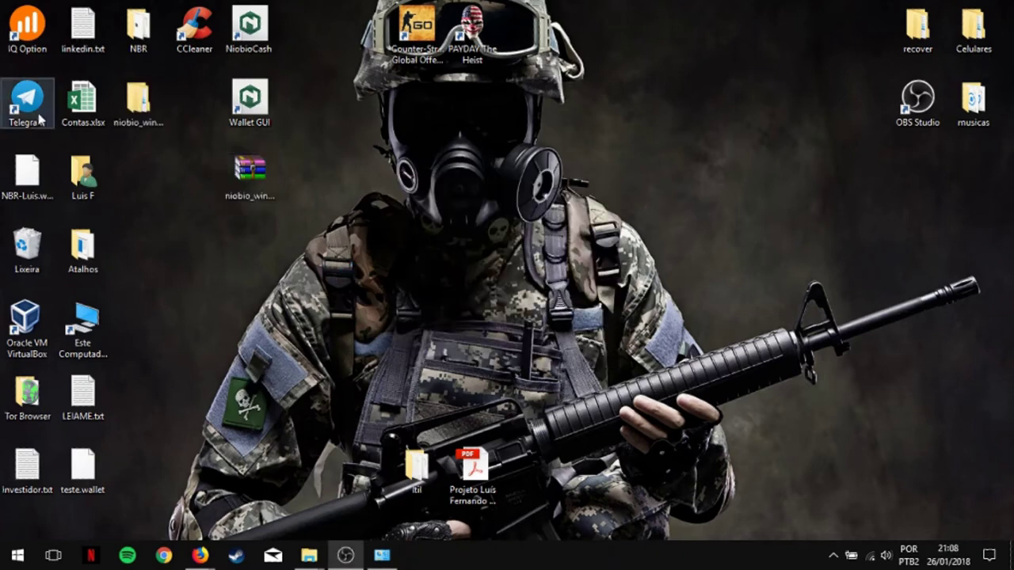
Step: Move the extracted folder to the desktop's middle and open its GUI x64 subfolder
{"action": "left_click", "coordinate": [141, 107]}
{"action": "left_click_drag", "start_coordinate": [135, 111], "coordinate": [364, 172]}
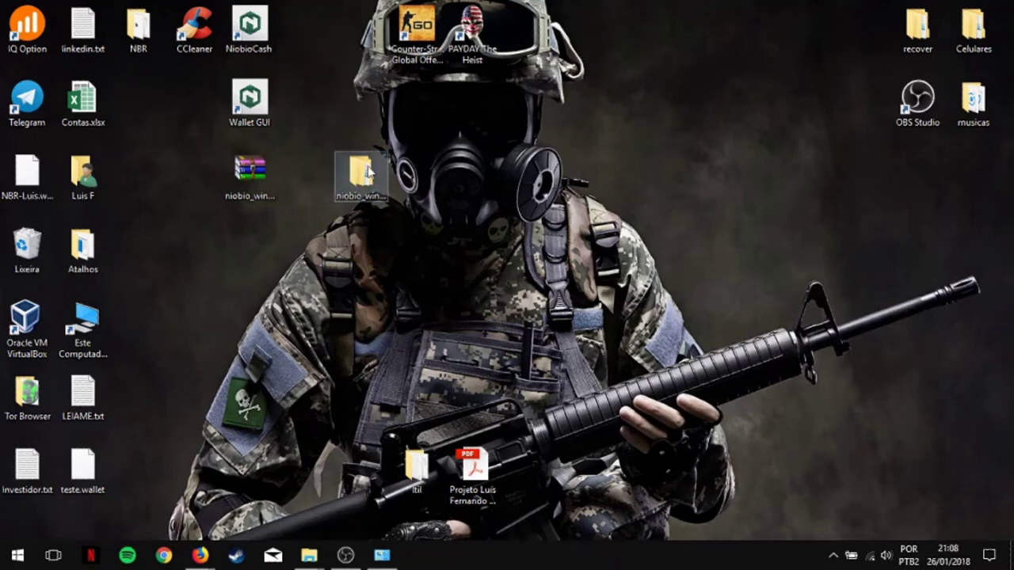
{"action": "double_click", "coordinate": [367, 173]}
{"action": "double_click", "coordinate": [189, 162]}
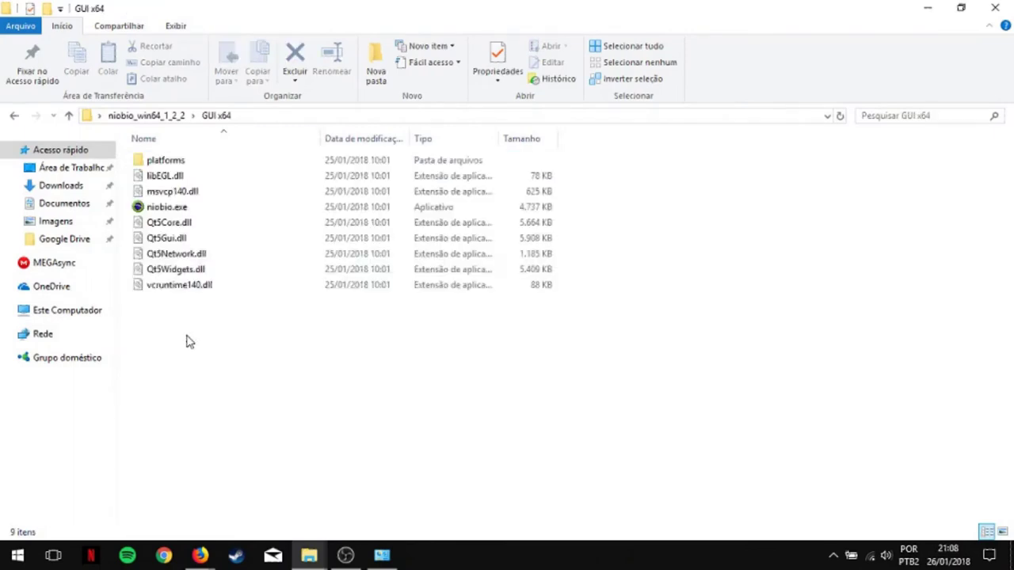
Step: Send niobio.exe to the desktop as a shortcut (Área de trabalho, criar atalho)
{"action": "left_click", "coordinate": [168, 208]}
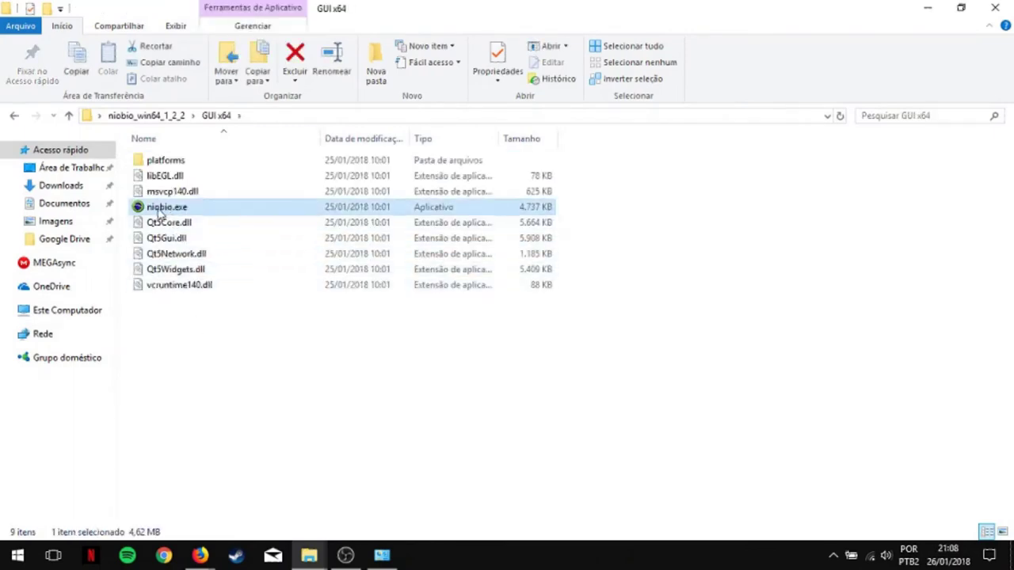
{"action": "right_click", "coordinate": [203, 215]}
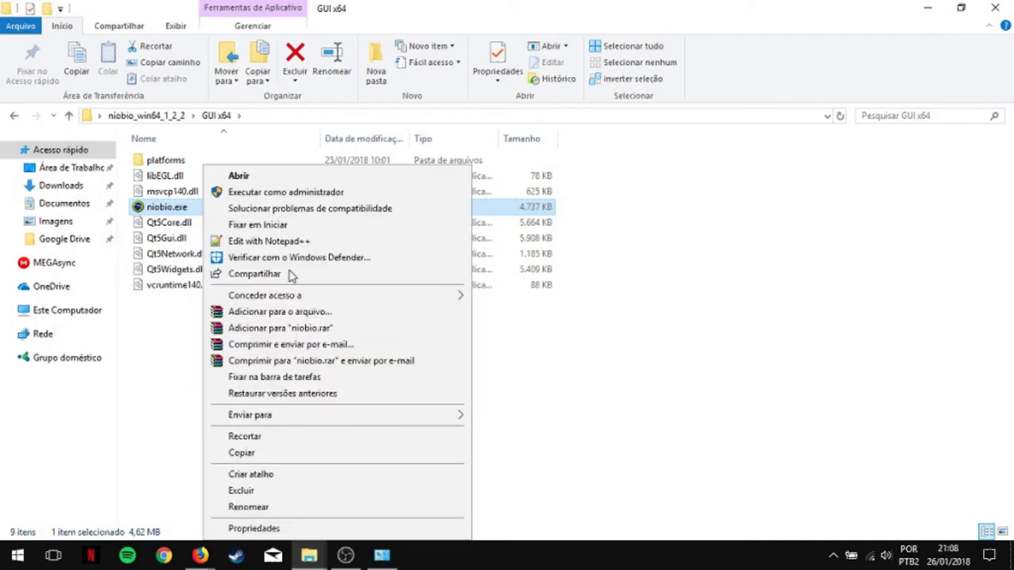
{"action": "mouse_move", "coordinate": [402, 419]}
{"action": "left_click", "coordinate": [485, 416]}
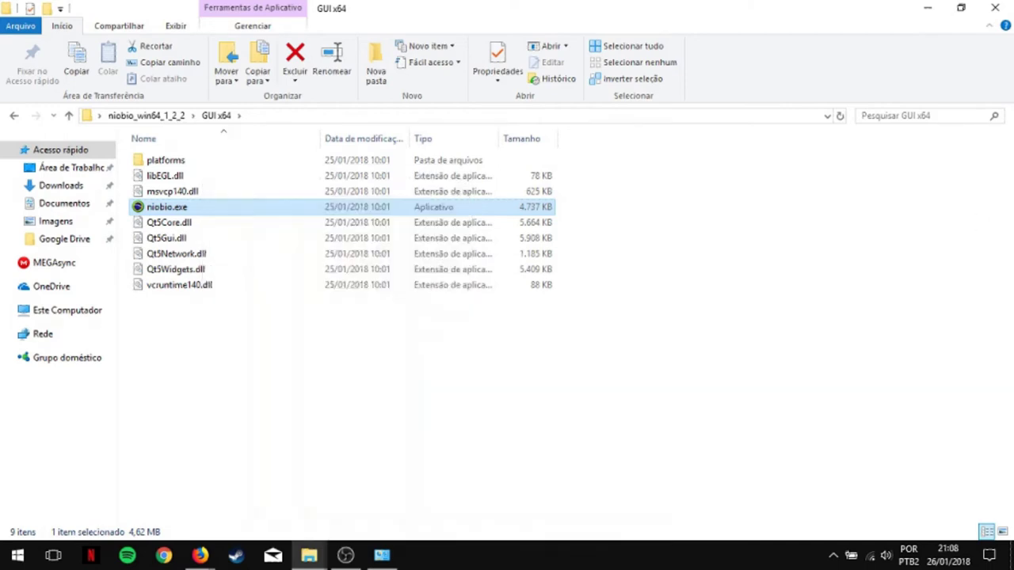
Step: Close the Explorer window and move the extracted folder to the desktop's top right
{"action": "left_click", "coordinate": [995, 8]}
{"action": "left_click", "coordinate": [139, 107]}
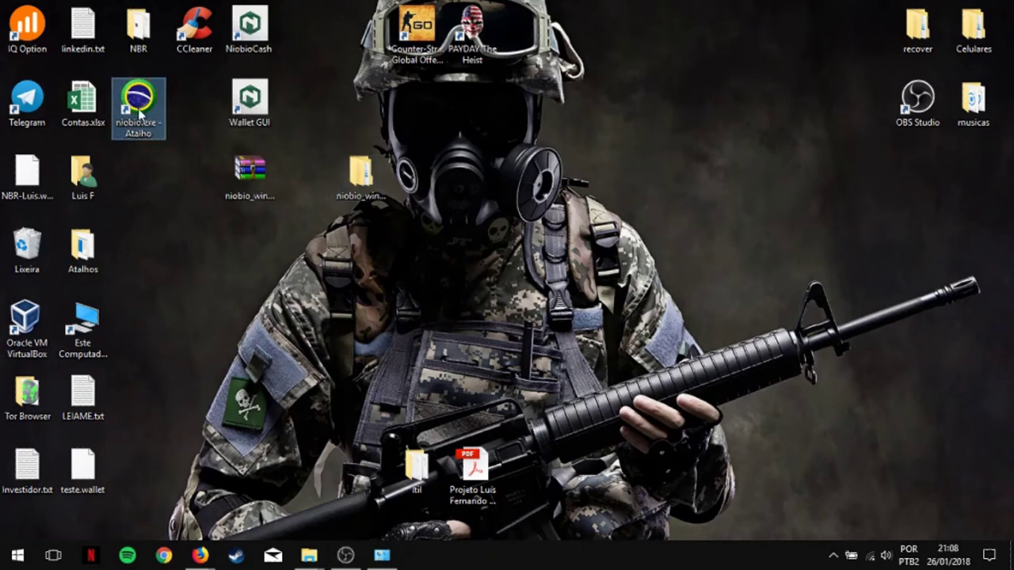
{"action": "left_click_drag", "start_coordinate": [360, 176], "coordinate": [808, 66]}
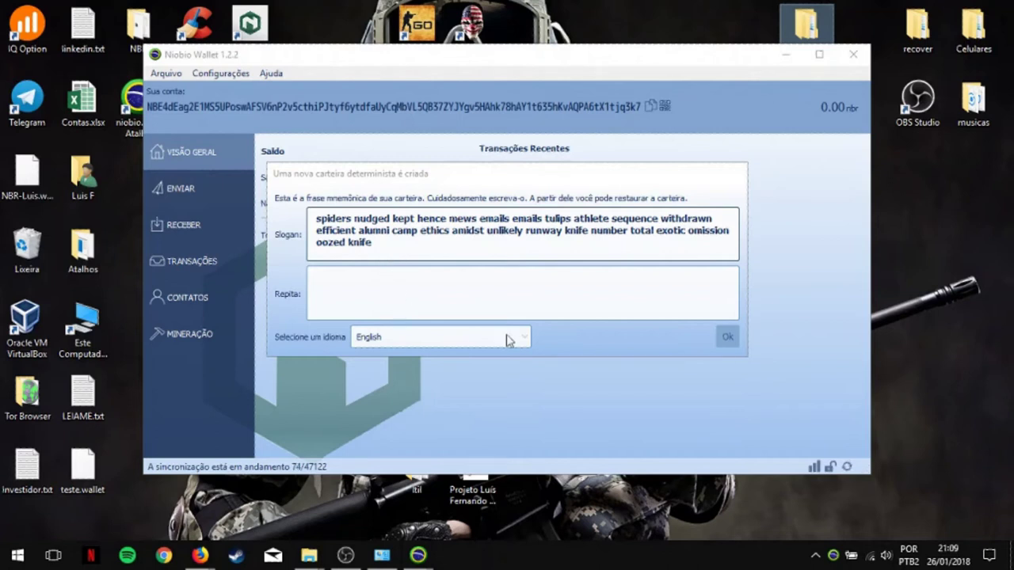
Step: Paste the copied mnemonic phrase into the Repita box and confirm it with Ok
{"action": "left_click_drag", "start_coordinate": [401, 246], "coordinate": [308, 222]}
{"action": "key", "text": "ctrl+c"}
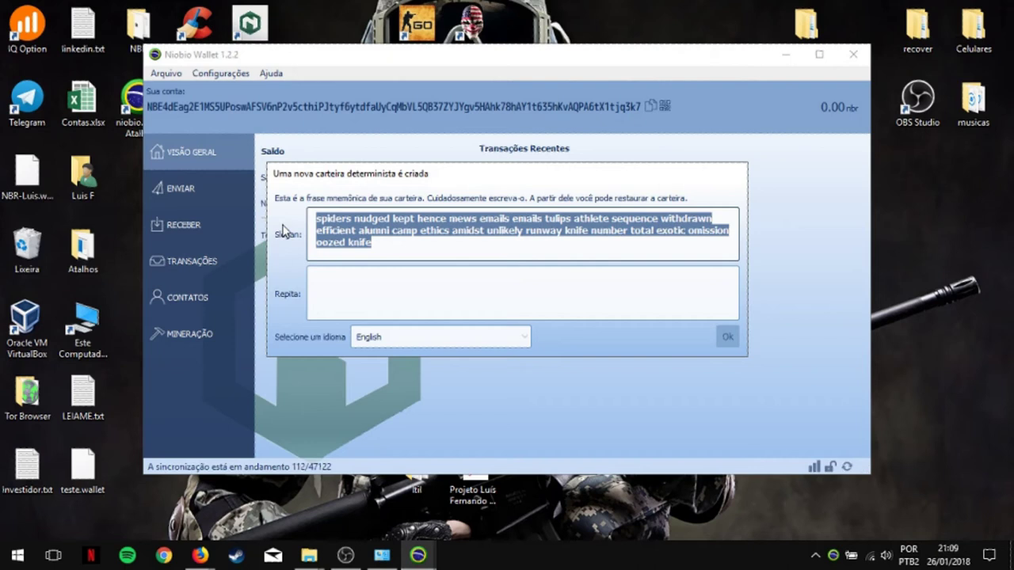
{"action": "left_click", "coordinate": [358, 294]}
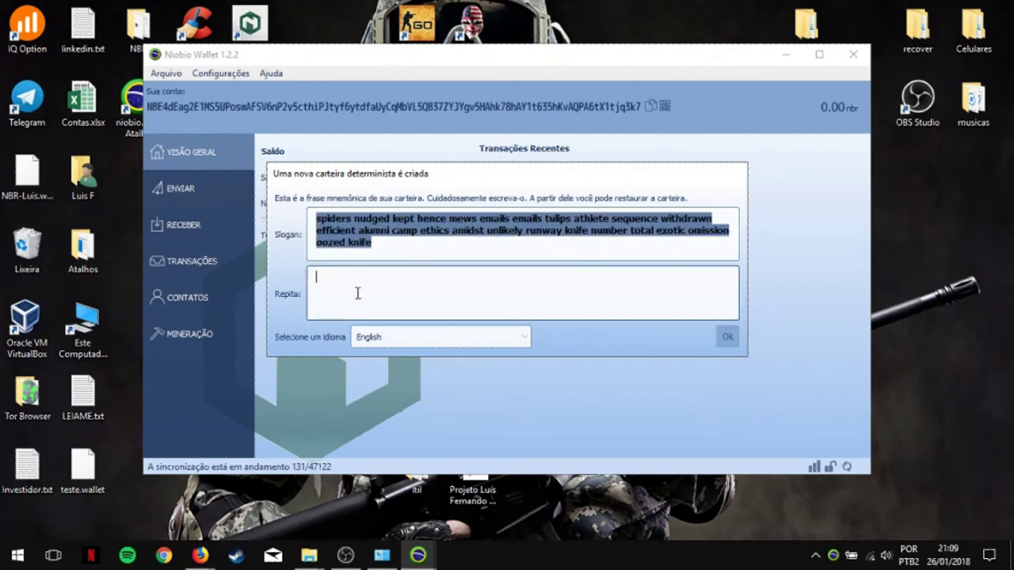
{"action": "key", "text": "ctrl+v"}
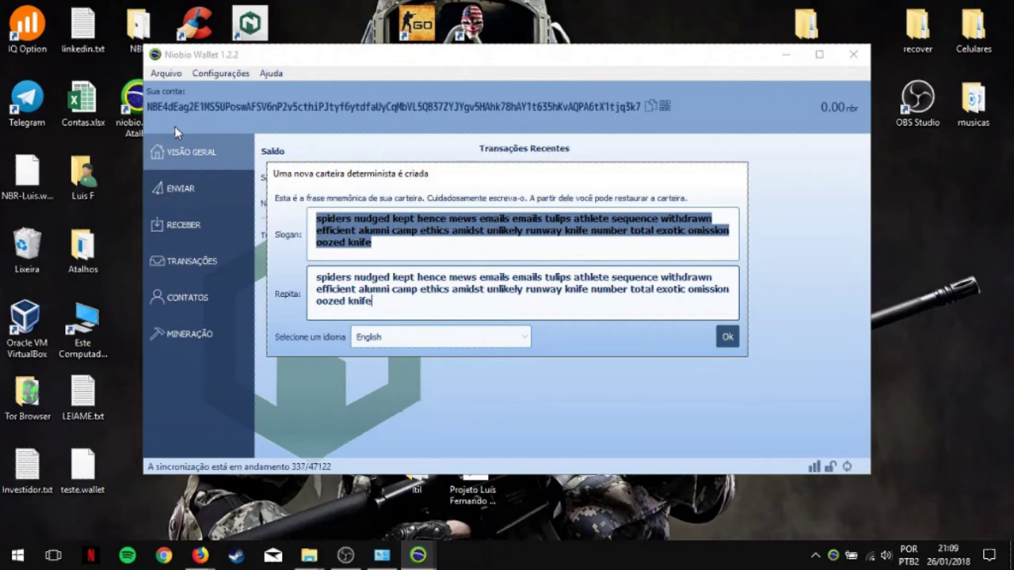
{"action": "left_click_drag", "start_coordinate": [383, 306], "coordinate": [298, 282]}
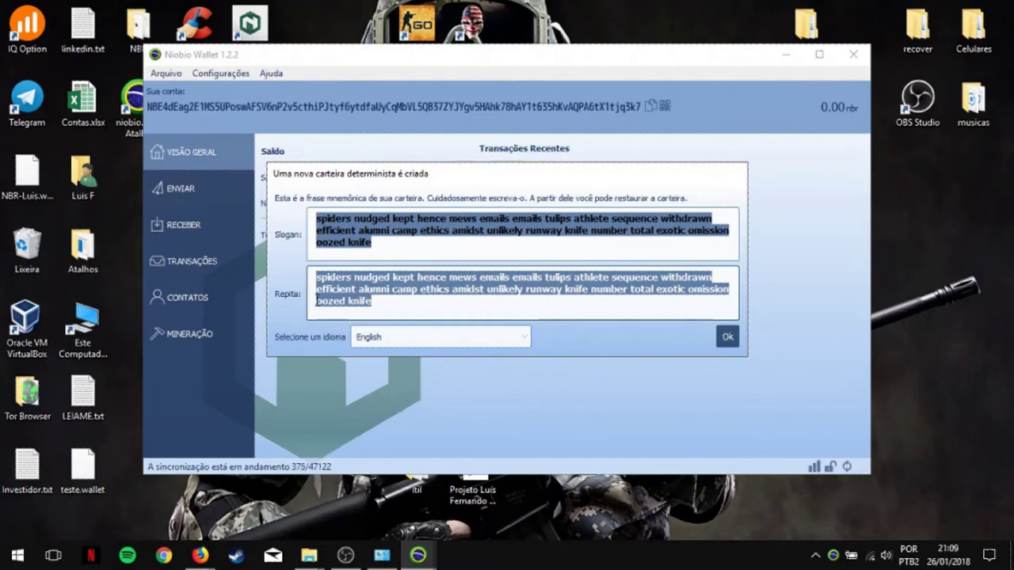
{"action": "left_click", "coordinate": [724, 338]}
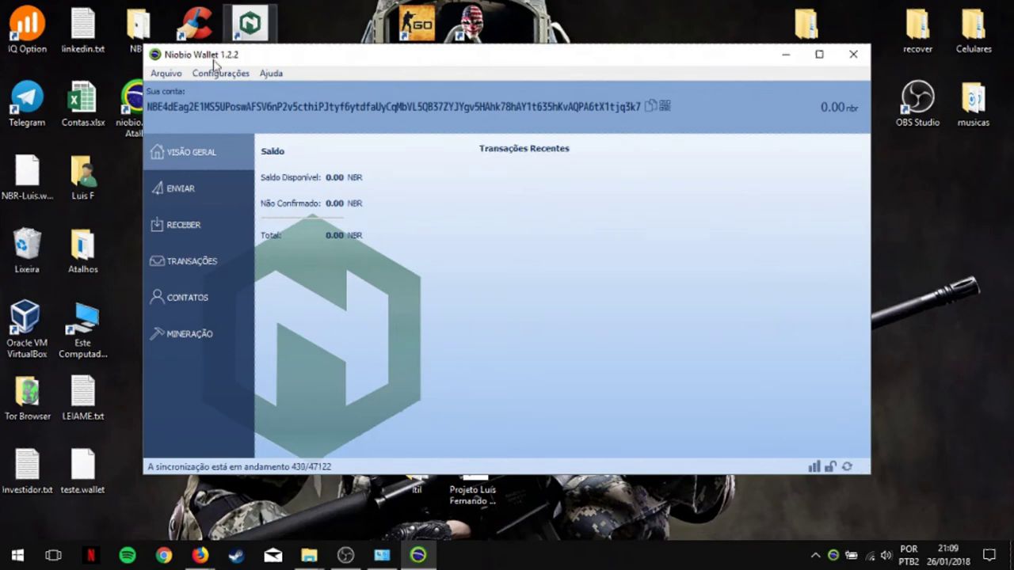
Step: Choose Configurações > Criptografar carteira and dismiss the RoboForm prompt
{"action": "left_click_drag", "start_coordinate": [150, 105], "coordinate": [679, 110]}
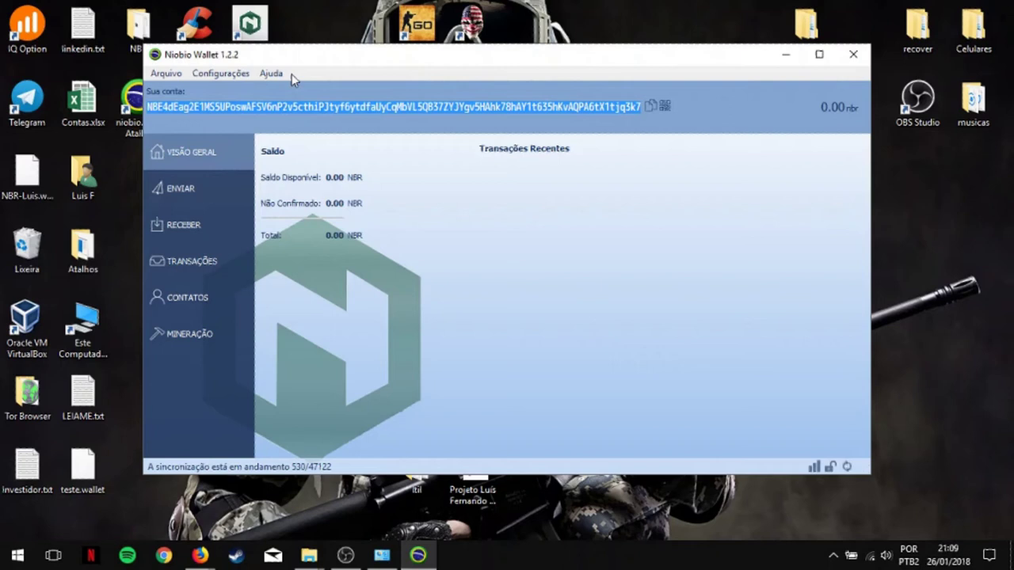
{"action": "left_click", "coordinate": [221, 73]}
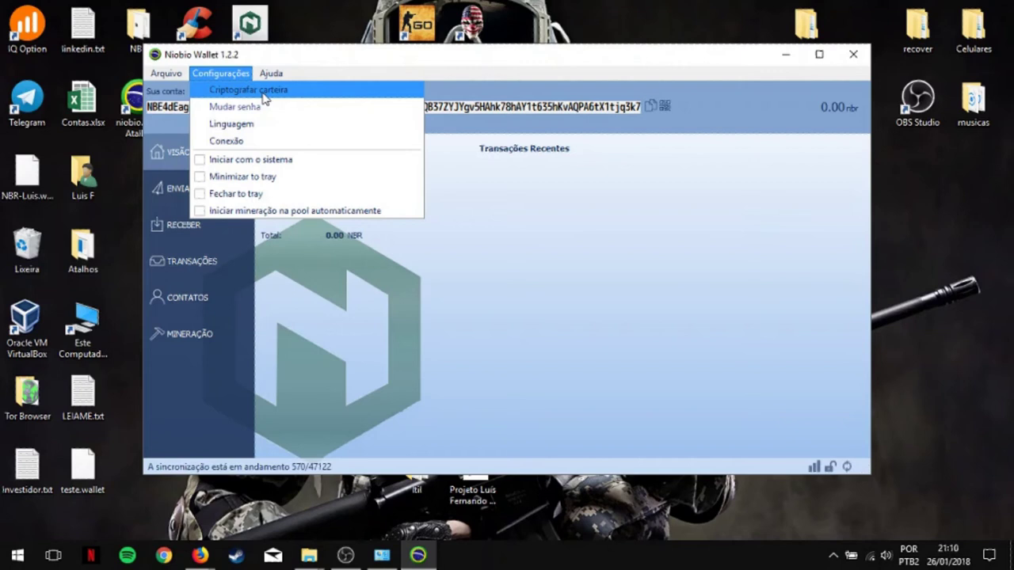
{"action": "left_click", "coordinate": [263, 91]}
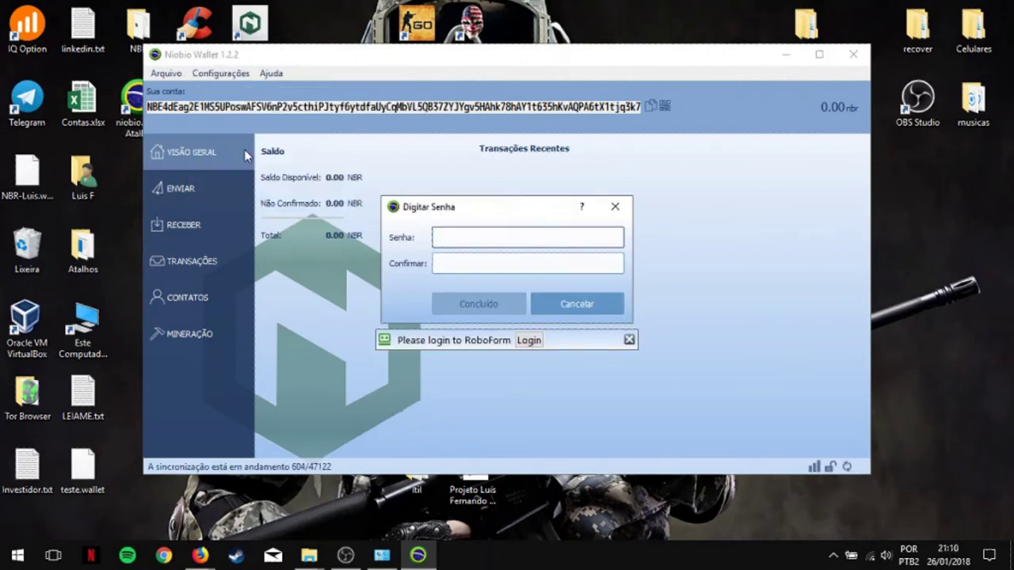
{"action": "left_click", "coordinate": [629, 339]}
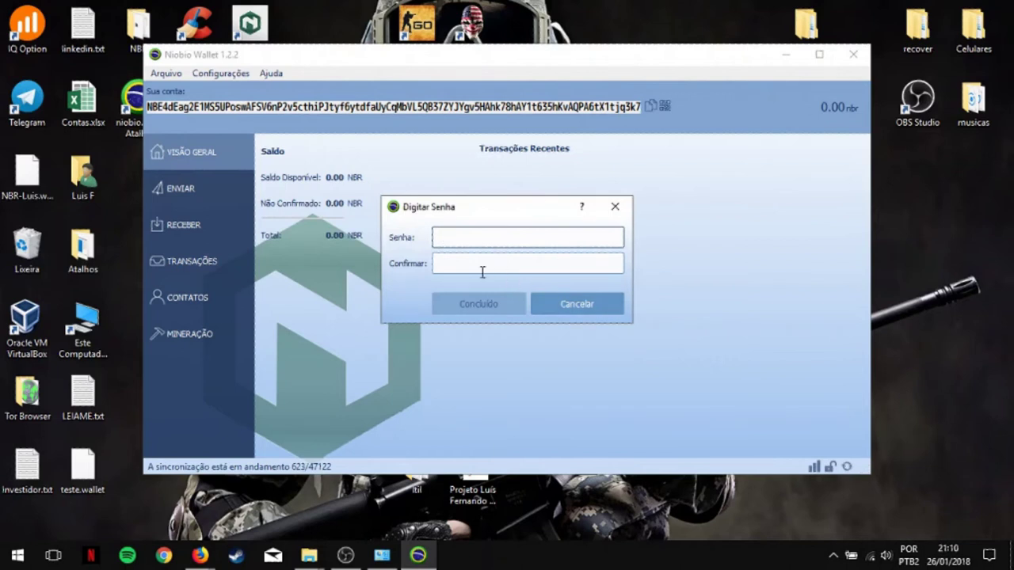
Step: Enter the new wallet password in both Senha and Confirmar, then confirm
{"action": "left_click", "coordinate": [468, 242]}
{"action": "type", "text": "1234"}
{"action": "left_click_drag", "start_coordinate": [495, 237], "coordinate": [401, 236]}
{"action": "type", "text": "1234"}
{"action": "left_click", "coordinate": [461, 266]}
{"action": "type", "text": "1234"}
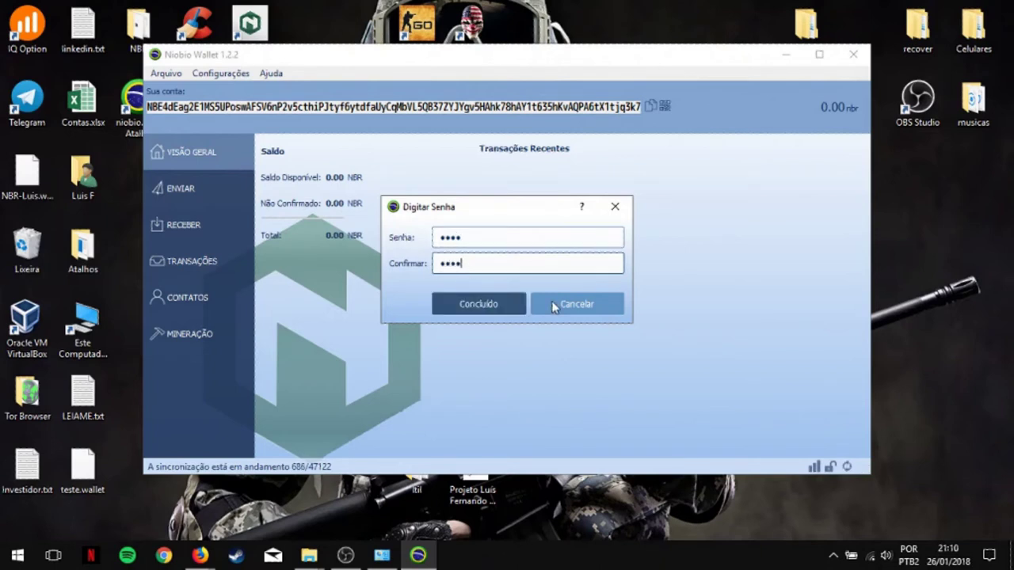
{"action": "left_click", "coordinate": [497, 308]}
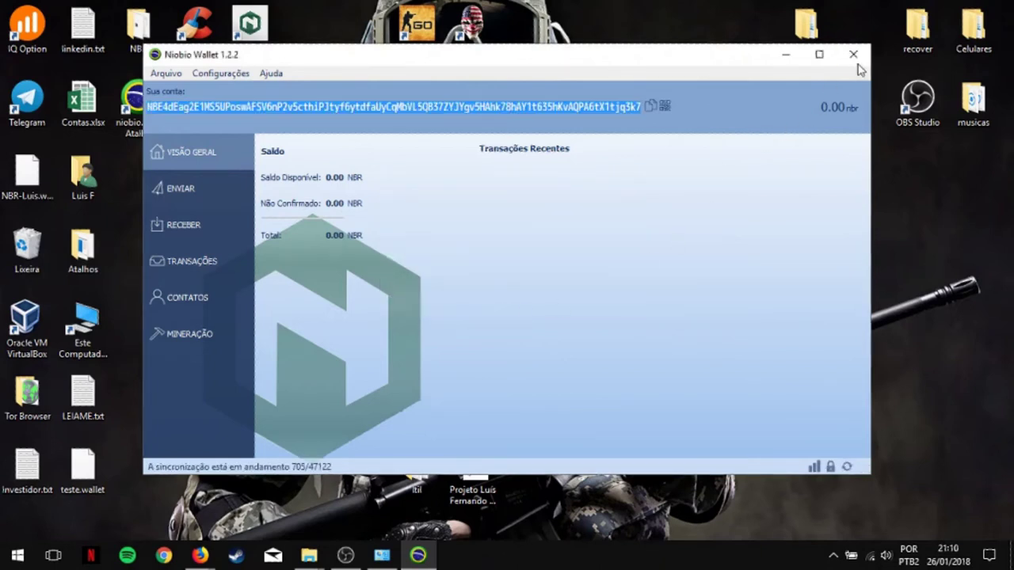
Step: Close the wallet, relaunch it from the niobio.exe shortcut, and unlock it with its password
{"action": "left_click", "coordinate": [854, 56]}
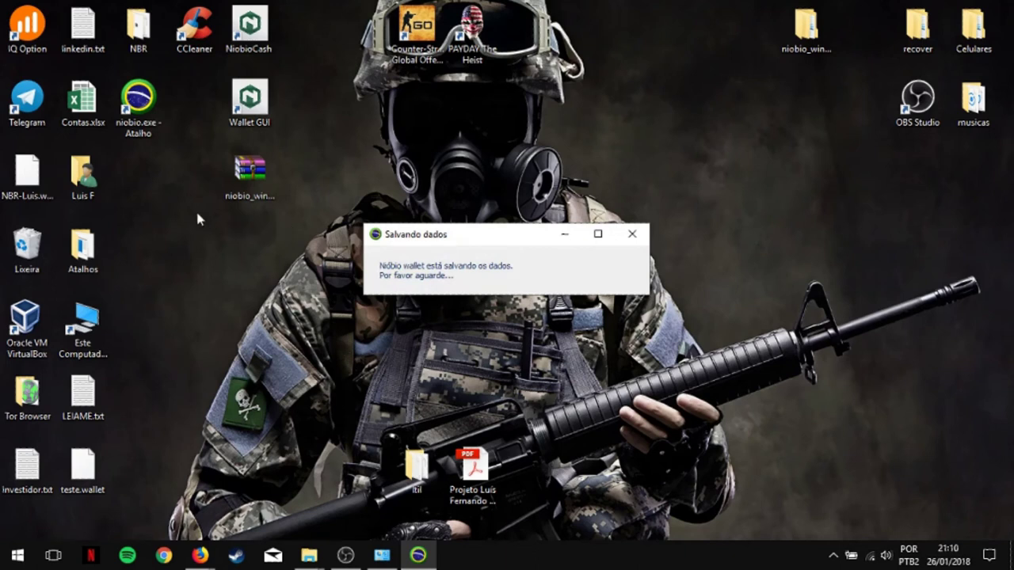
{"action": "double_click", "coordinate": [139, 127]}
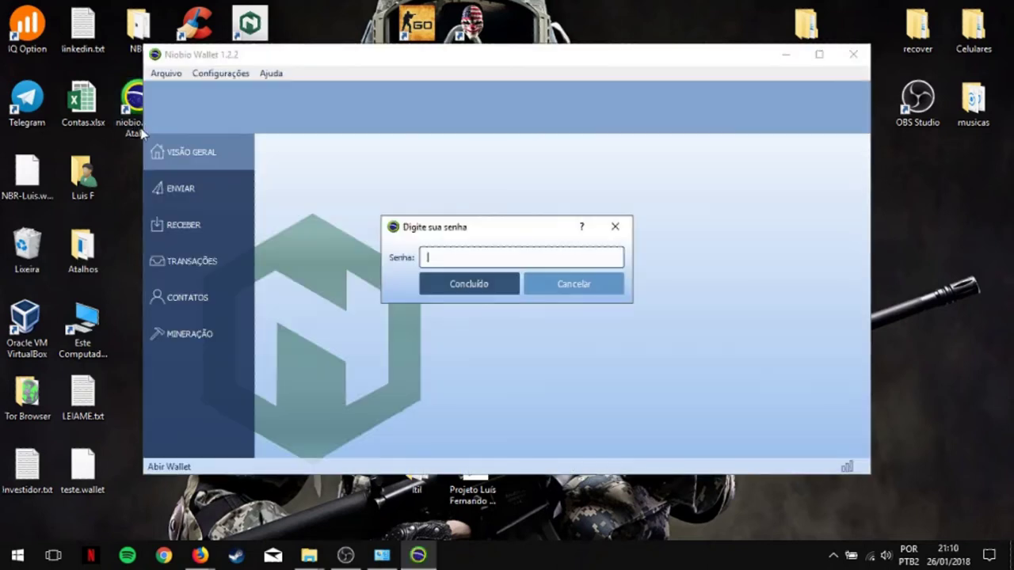
{"action": "type", "text": "***"}
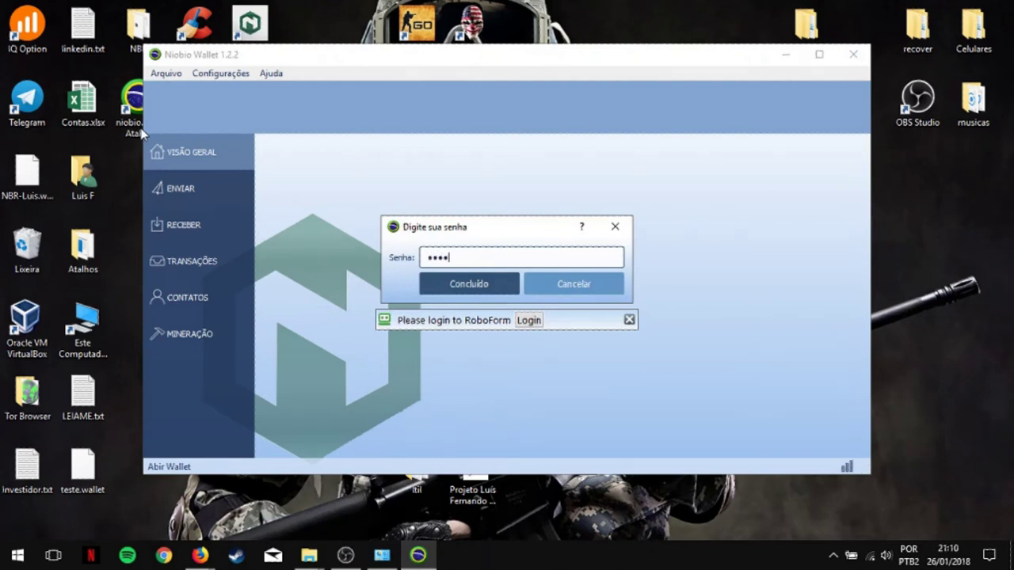
{"action": "left_click", "coordinate": [447, 284]}
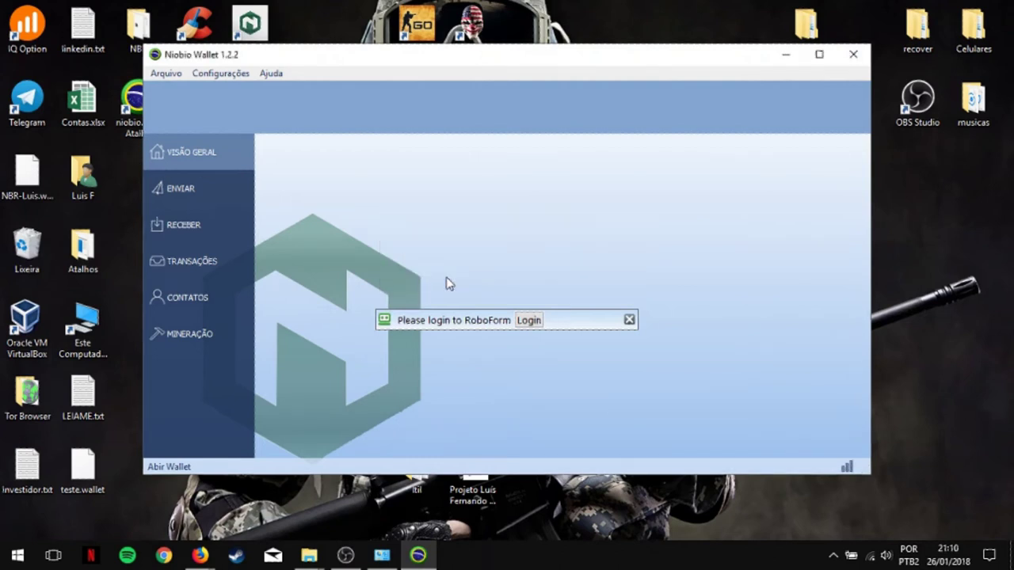
{"action": "left_click", "coordinate": [629, 320]}
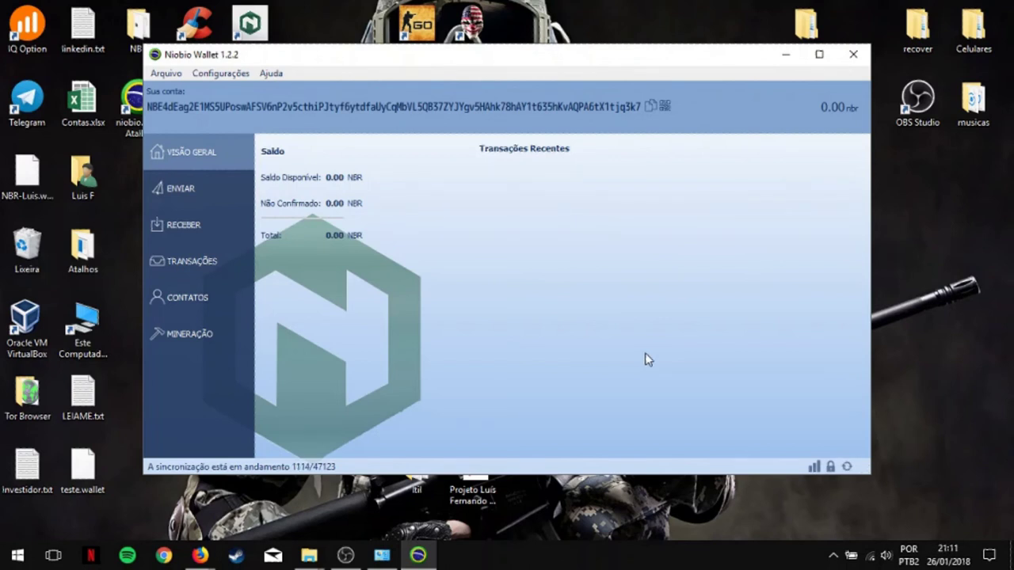
{"action": "left_click", "coordinate": [196, 183]}
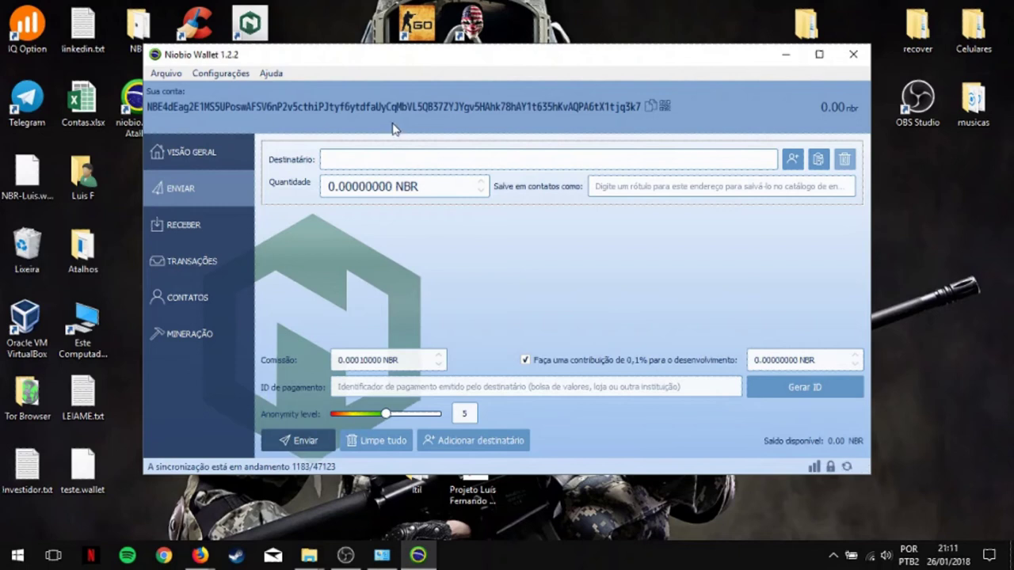
Step: Fill the send form with the account's own address, 10 NBR and contact label Teste
{"action": "left_click", "coordinate": [645, 104]}
{"action": "left_click", "coordinate": [528, 160]}
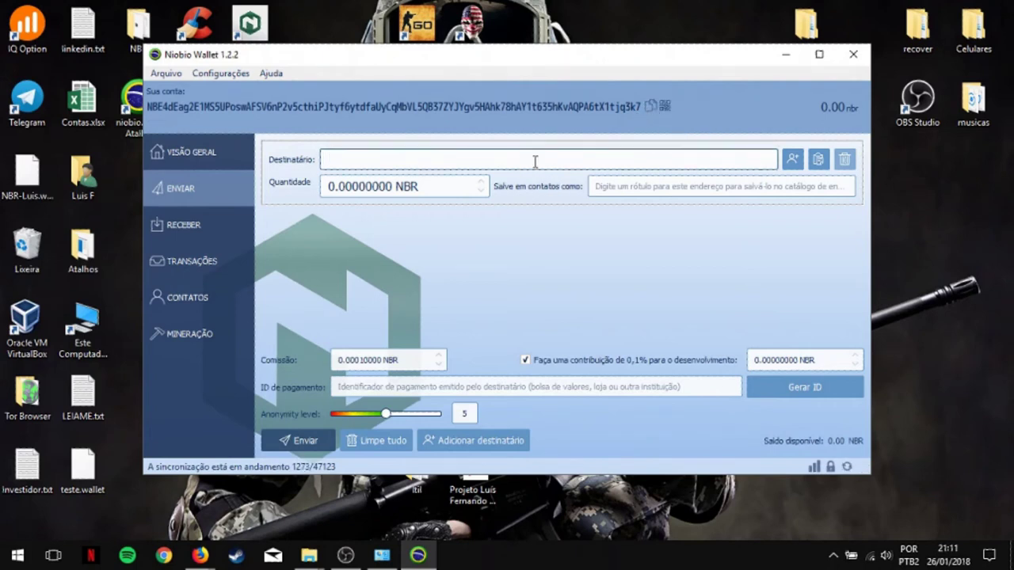
{"action": "key", "text": "ctrl+v"}
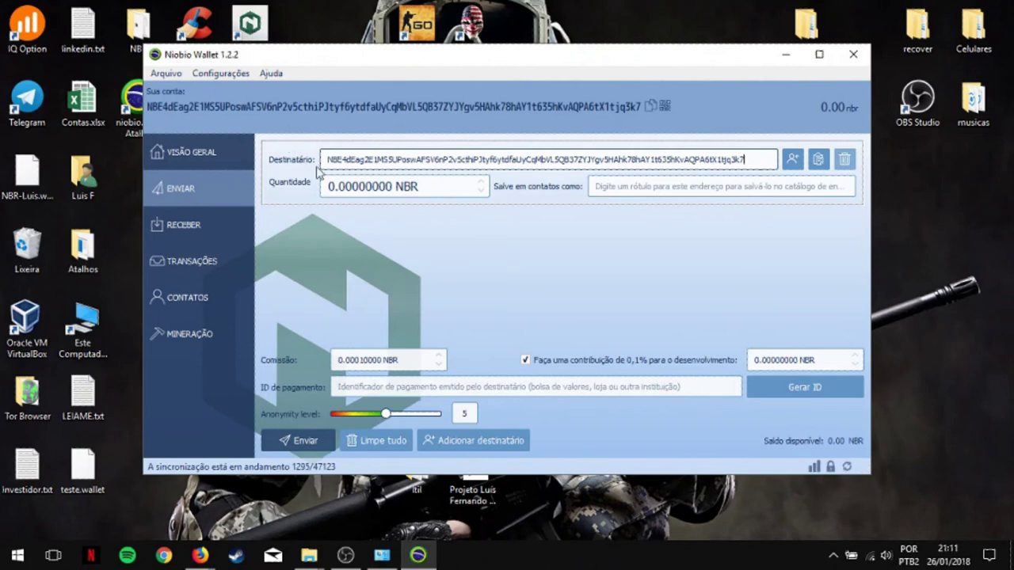
{"action": "left_click", "coordinate": [333, 184]}
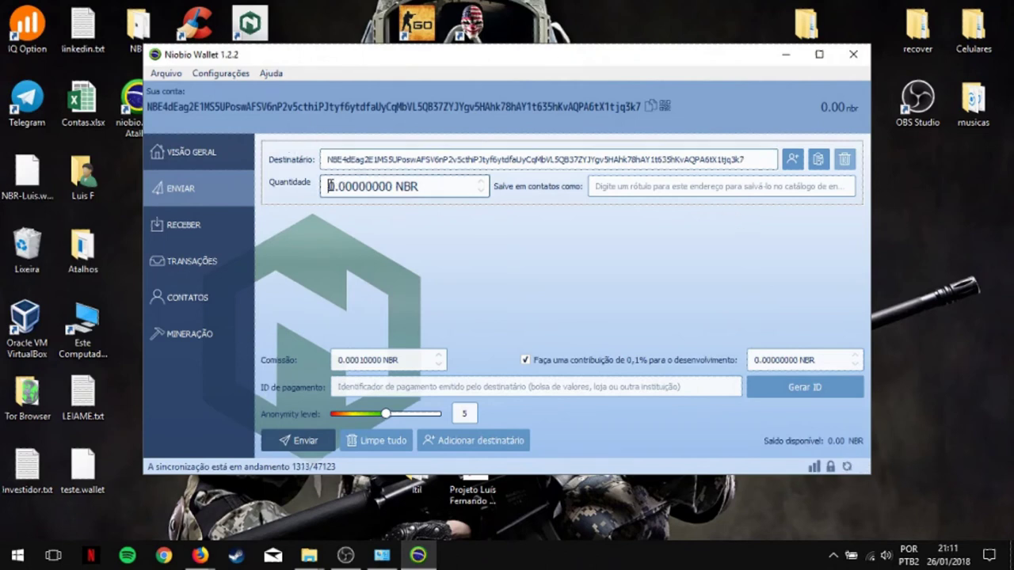
{"action": "type", "text": "1"}
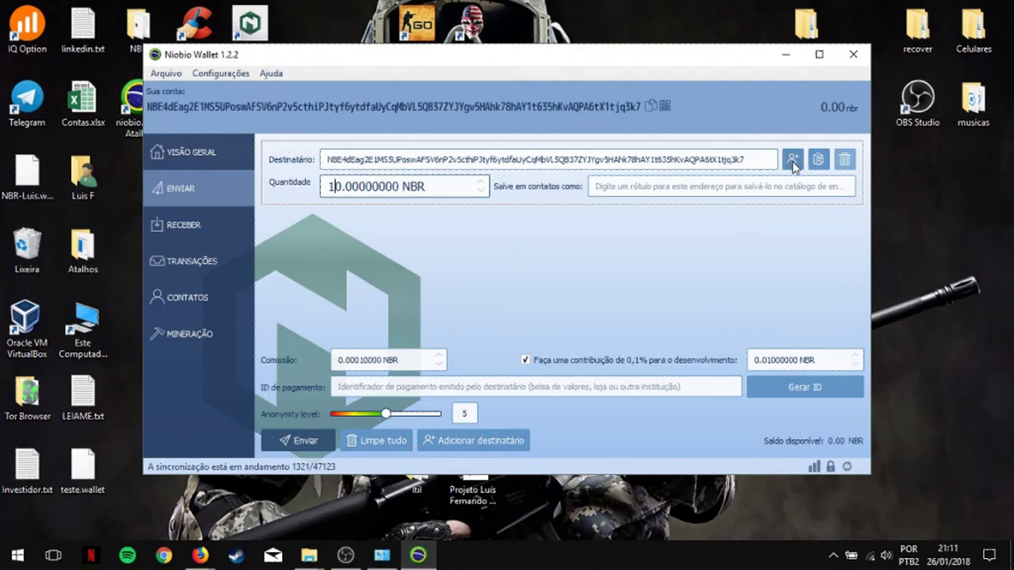
{"action": "left_click", "coordinate": [747, 190]}
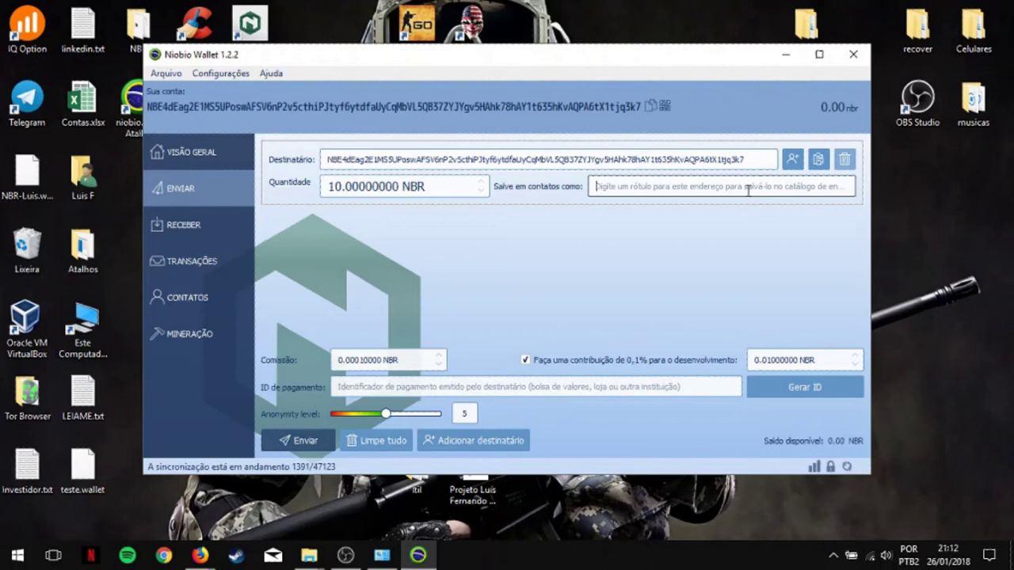
{"action": "type", "text": "Teste"}
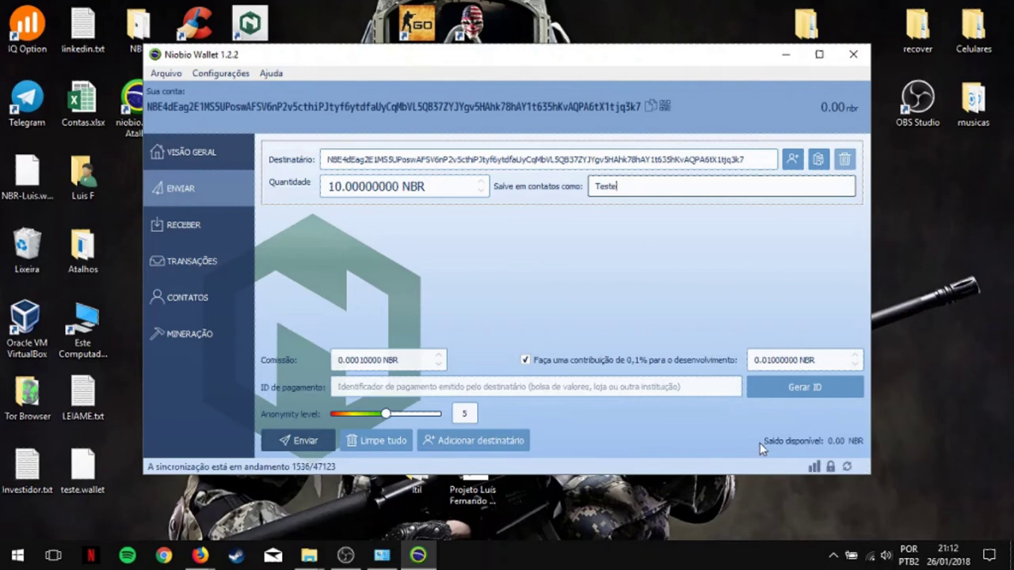
Step: Generate a payment ID, submit the transfer, and show the receiving-address QR code
{"action": "left_click", "coordinate": [777, 386]}
{"action": "left_click_drag", "start_coordinate": [651, 389], "coordinate": [342, 378]}
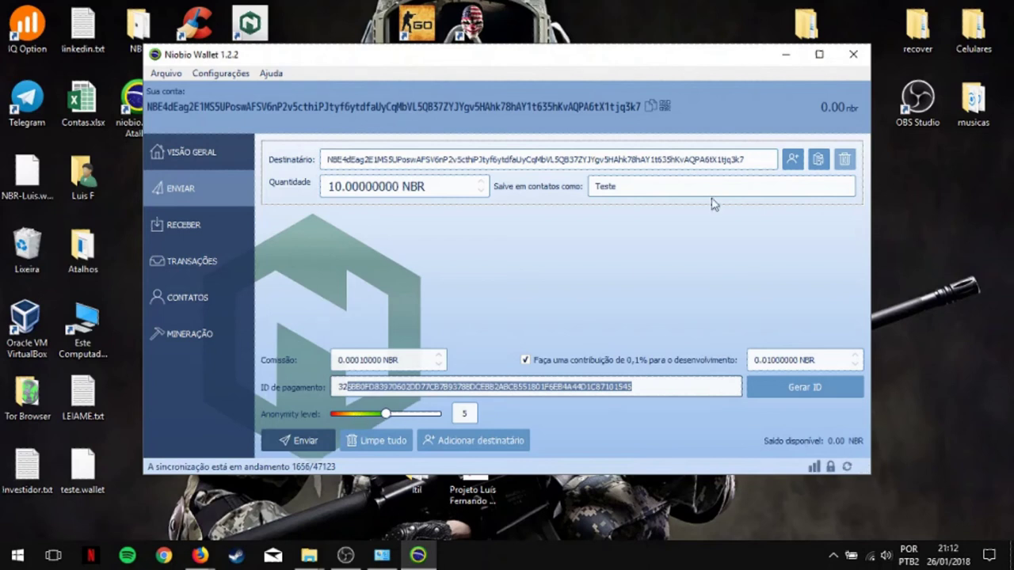
{"action": "left_click", "coordinate": [303, 442]}
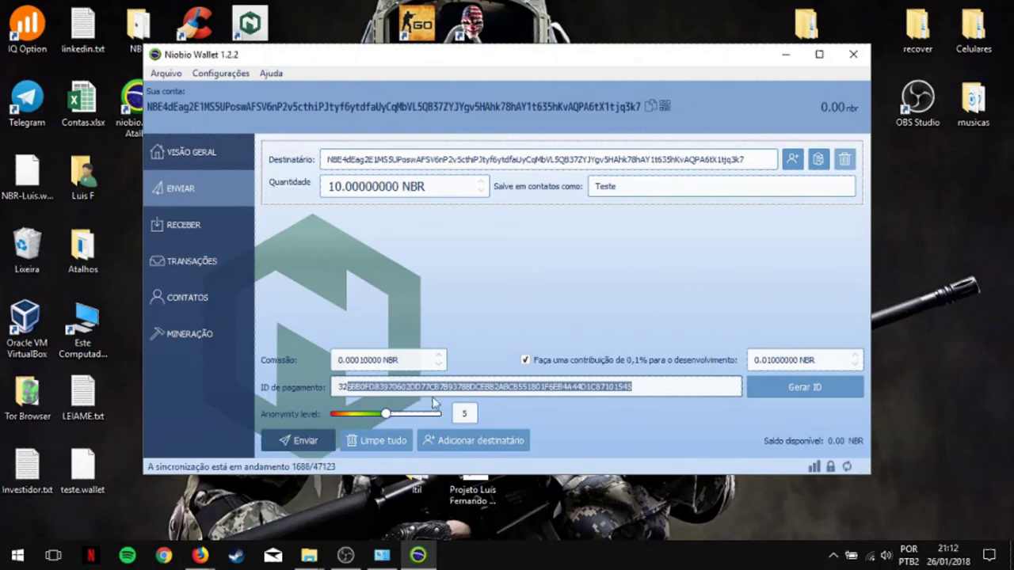
{"action": "left_click", "coordinate": [187, 189]}
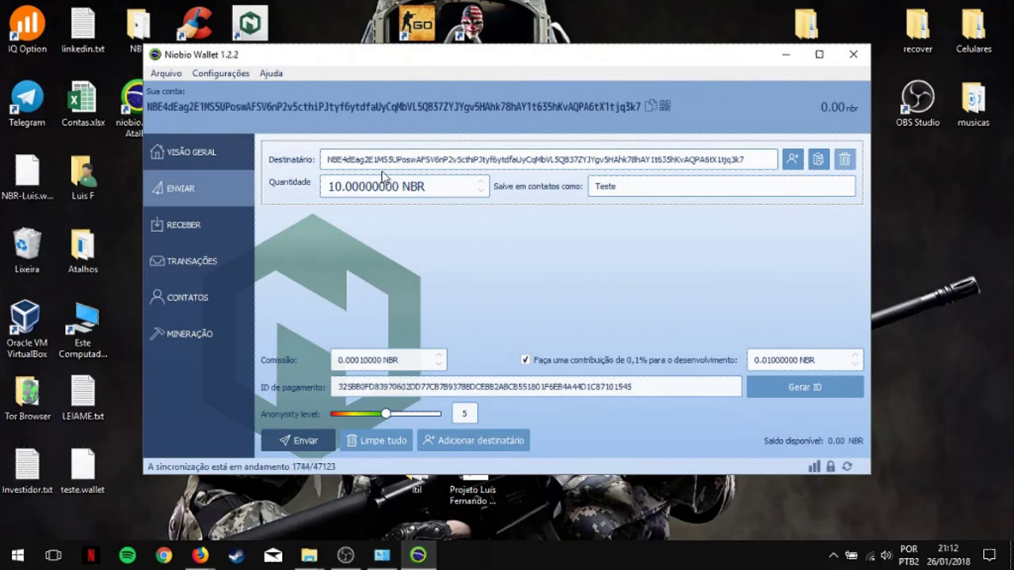
{"action": "left_click", "coordinate": [189, 226]}
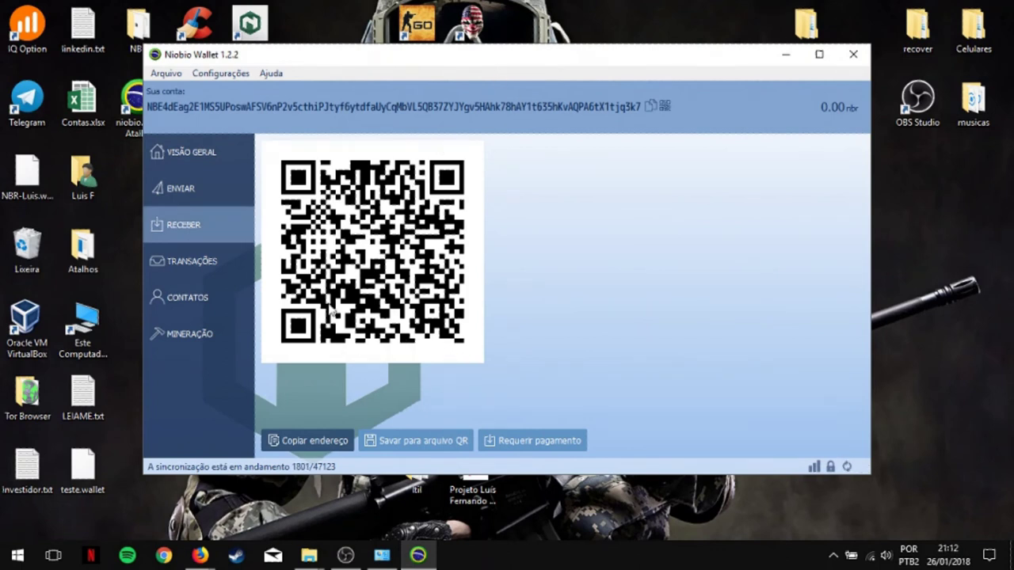
Step: Copy the receiving address from Receber and view the still-empty Transações list
{"action": "left_click", "coordinate": [325, 441]}
{"action": "left_click", "coordinate": [649, 105]}
{"action": "left_click", "coordinate": [193, 261]}
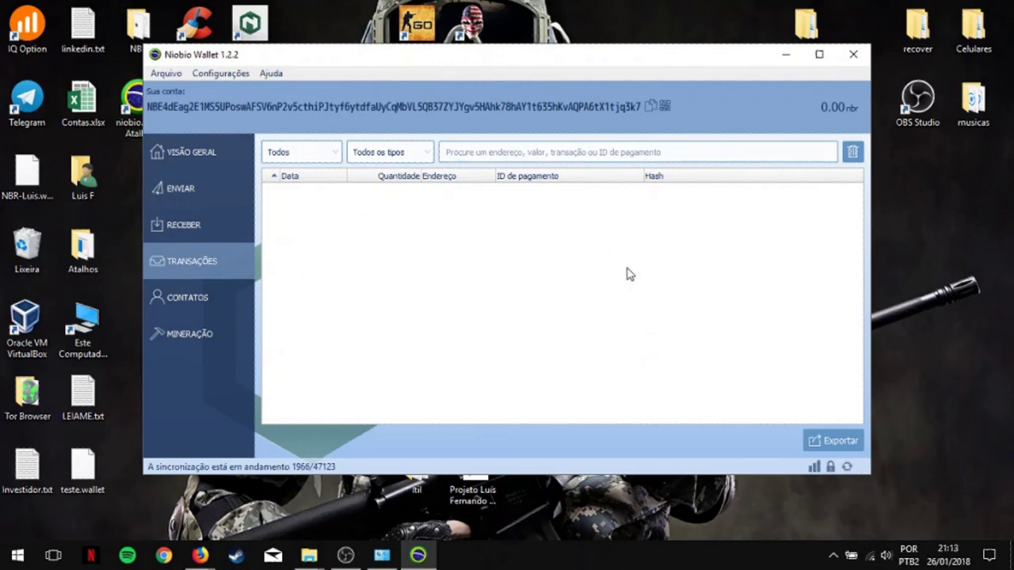
Step: Create a contact labelled Teste with the copied wallet address
{"action": "left_click", "coordinate": [230, 299]}
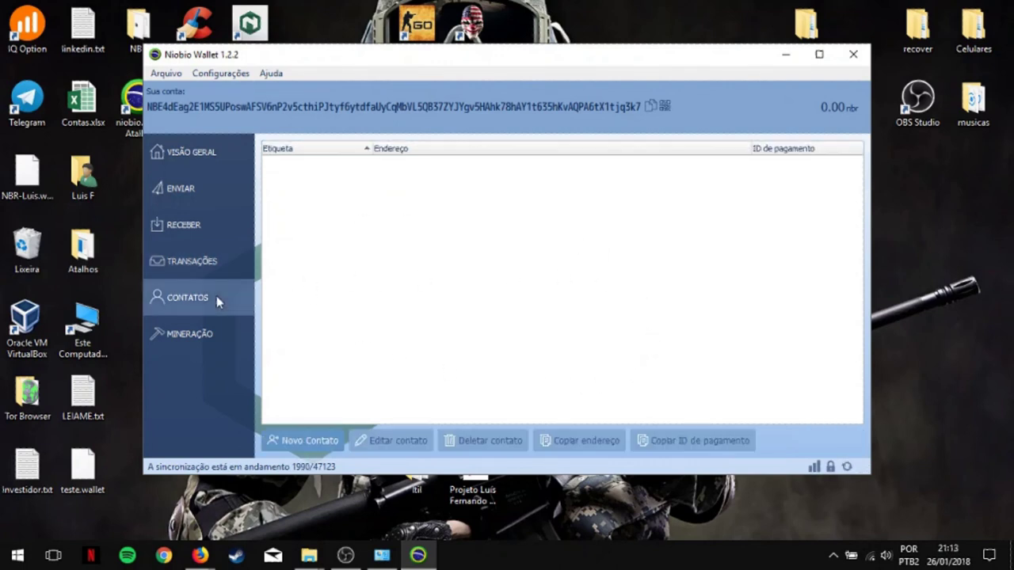
{"action": "left_click", "coordinate": [326, 445]}
{"action": "type", "text": "Teste"}
{"action": "key", "text": "Tab"}
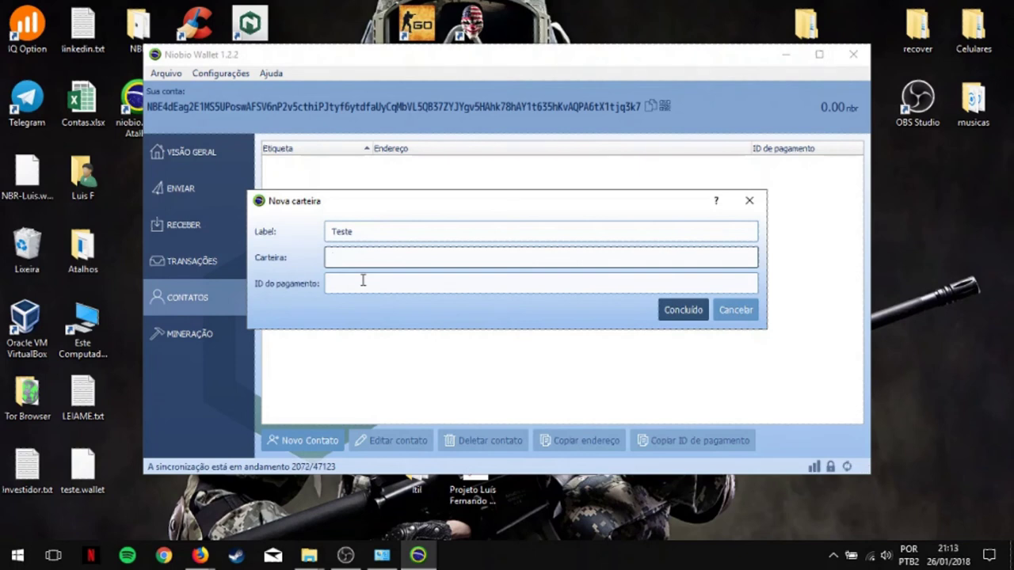
{"action": "key", "text": "ctrl+v"}
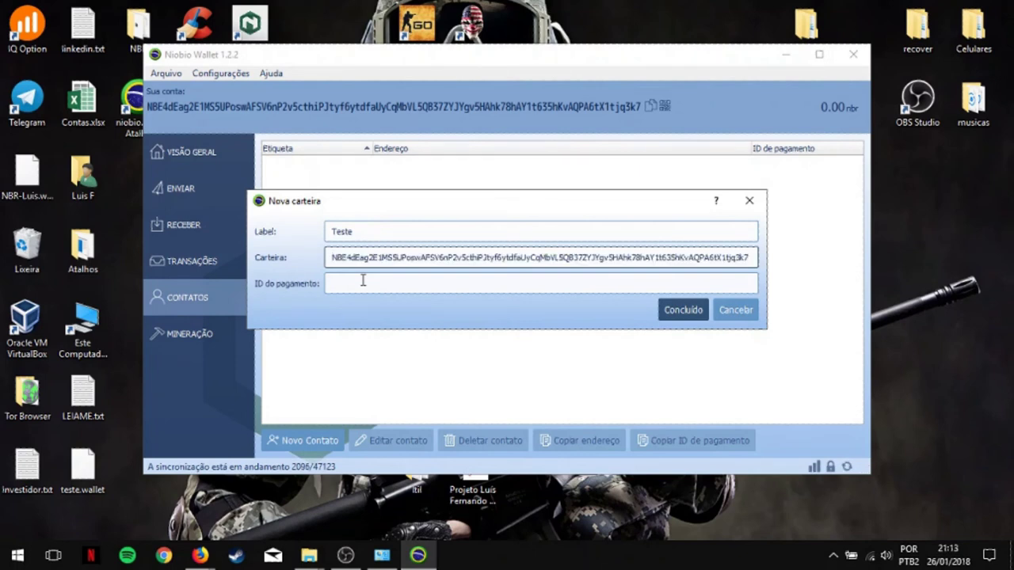
{"action": "left_click", "coordinate": [691, 309]}
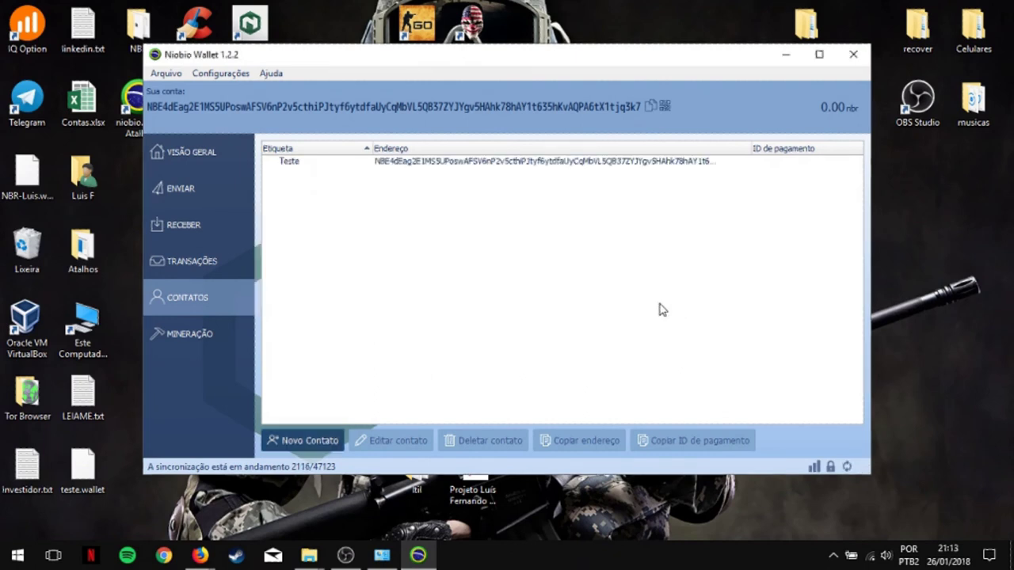
Step: Pick the Teste contact from the address book as the send recipient, then open Mineração
{"action": "left_click", "coordinate": [306, 163]}
{"action": "left_click", "coordinate": [217, 182]}
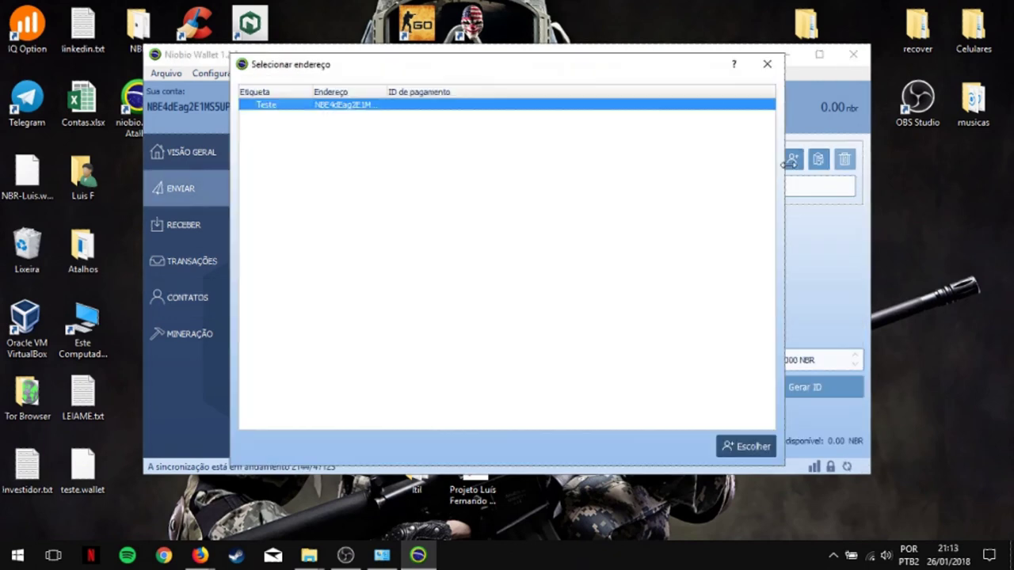
{"action": "left_click", "coordinate": [793, 160]}
{"action": "left_click", "coordinate": [730, 458]}
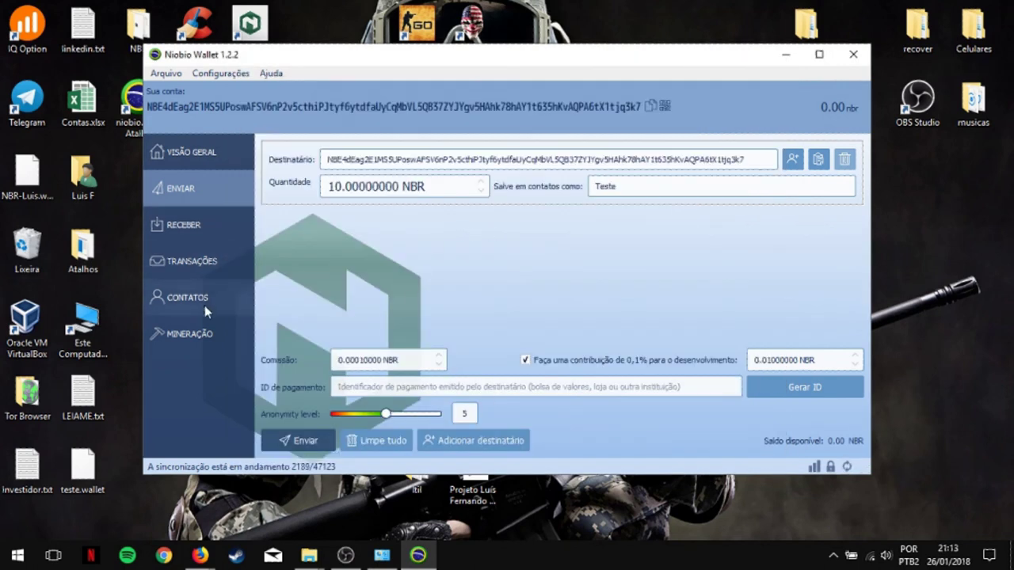
{"action": "left_click", "coordinate": [190, 333]}
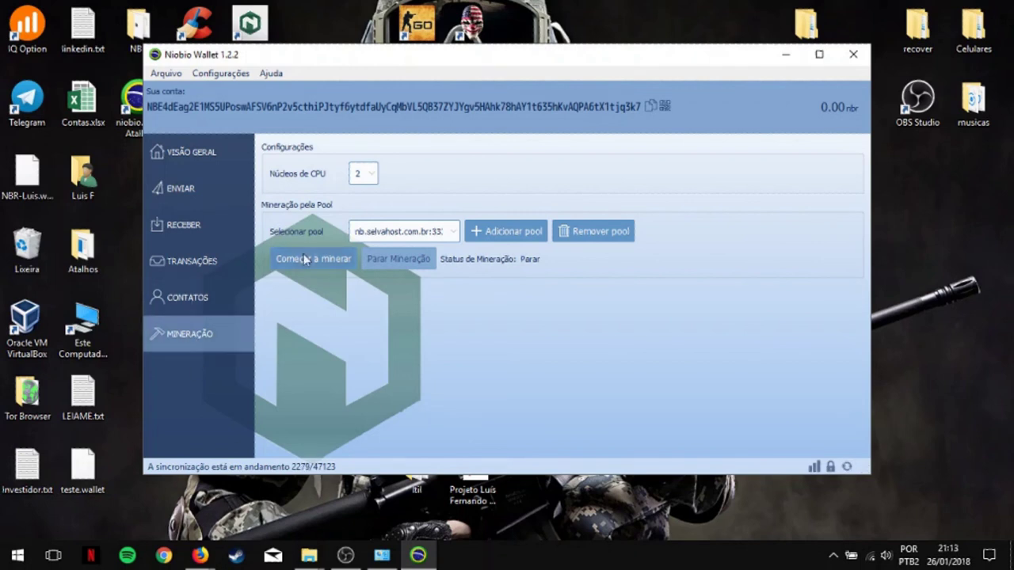
Step: Set Núcleos de CPU to 4 and keep nb.selvahost.com.br:3333 as the mining pool
{"action": "left_click", "coordinate": [367, 176]}
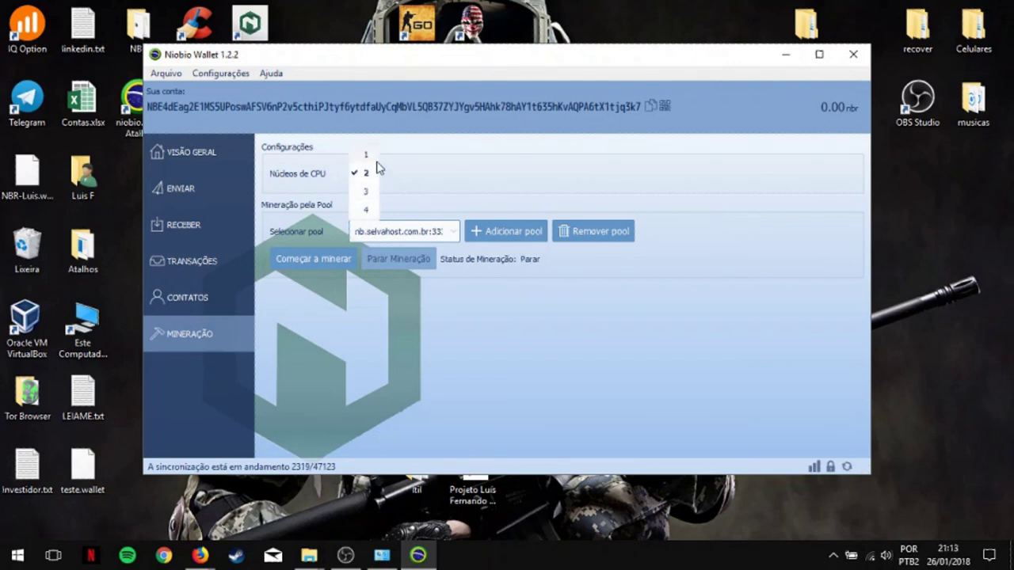
{"action": "left_click", "coordinate": [366, 211]}
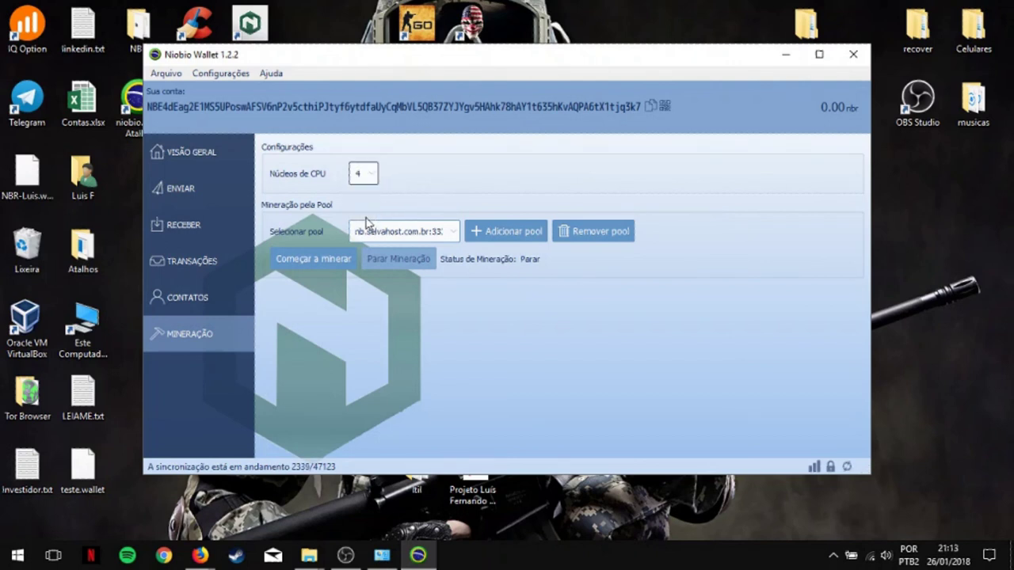
{"action": "left_click", "coordinate": [435, 233]}
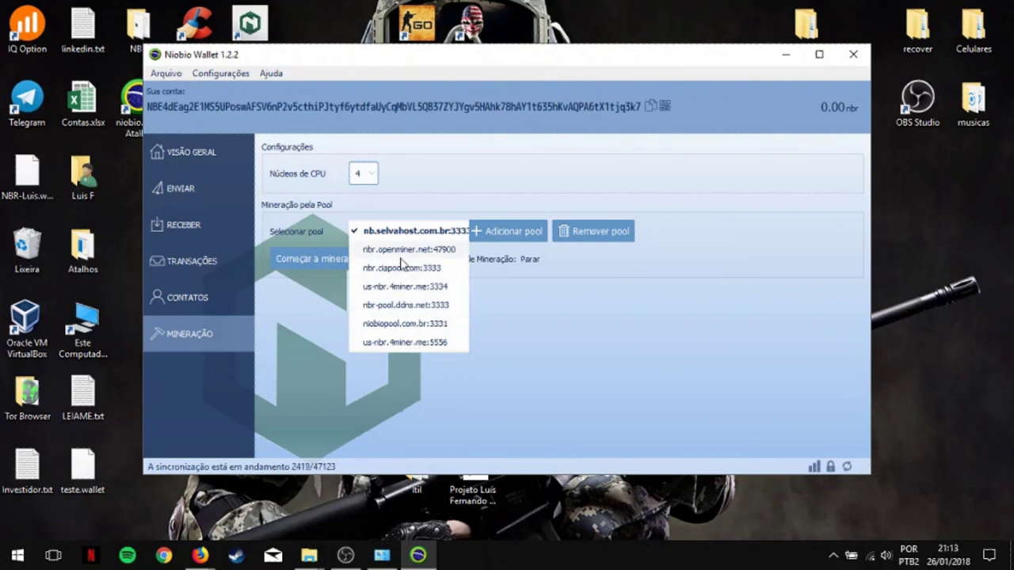
{"action": "left_click", "coordinate": [411, 235]}
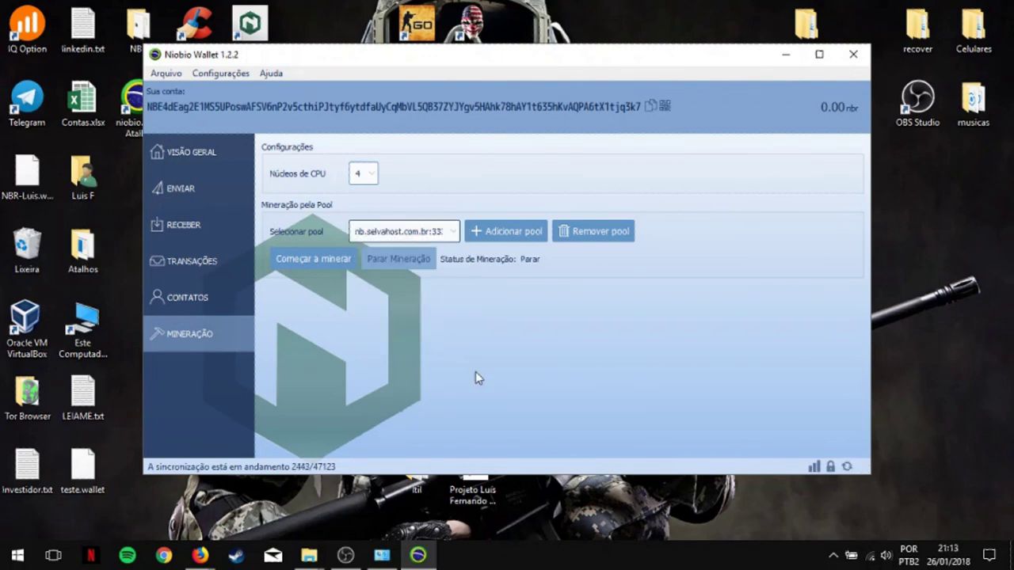
Step: Start pool mining, let it reach about 26 H/s, then stop it
{"action": "left_click", "coordinate": [312, 266]}
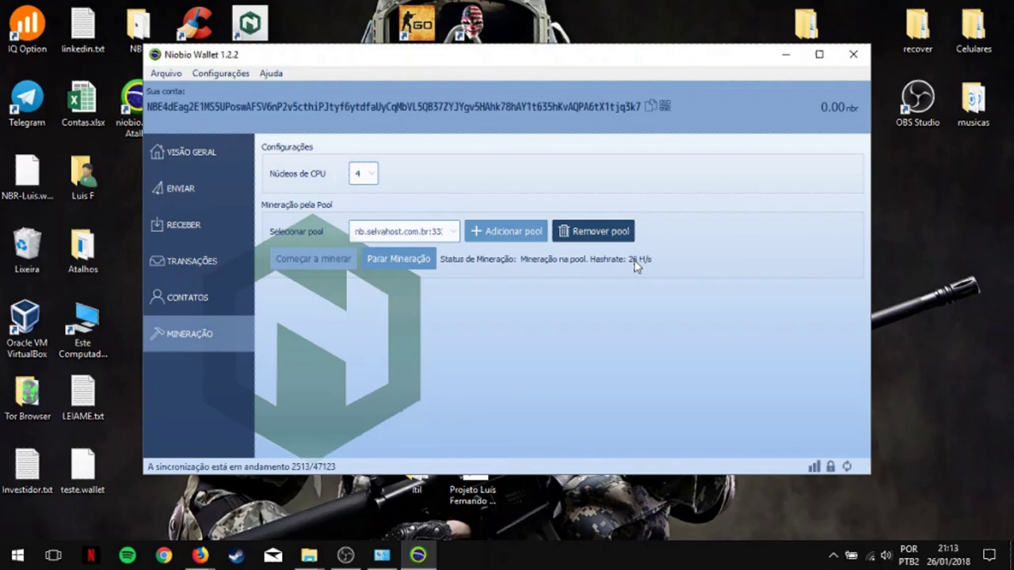
{"action": "left_click", "coordinate": [387, 260]}
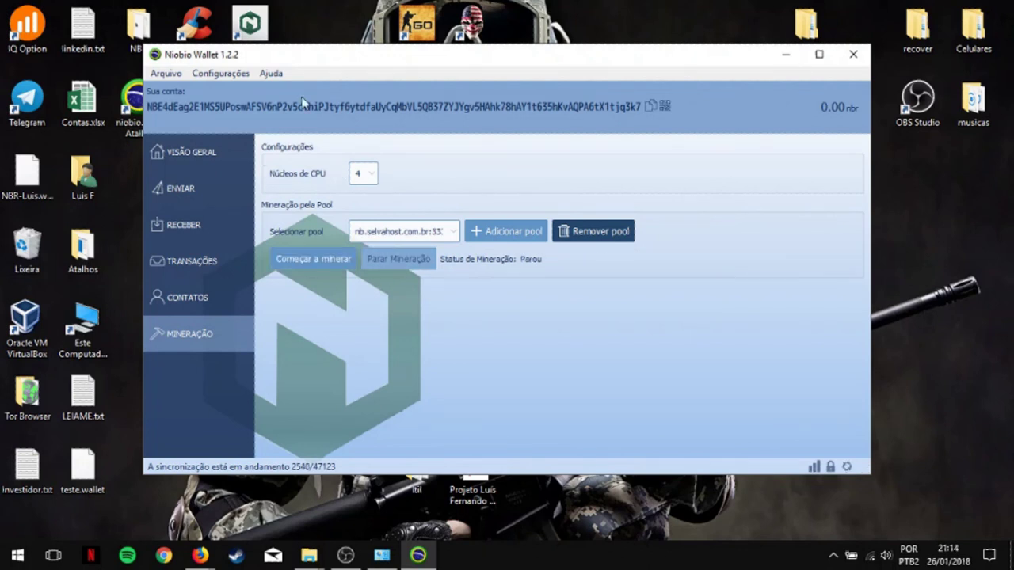